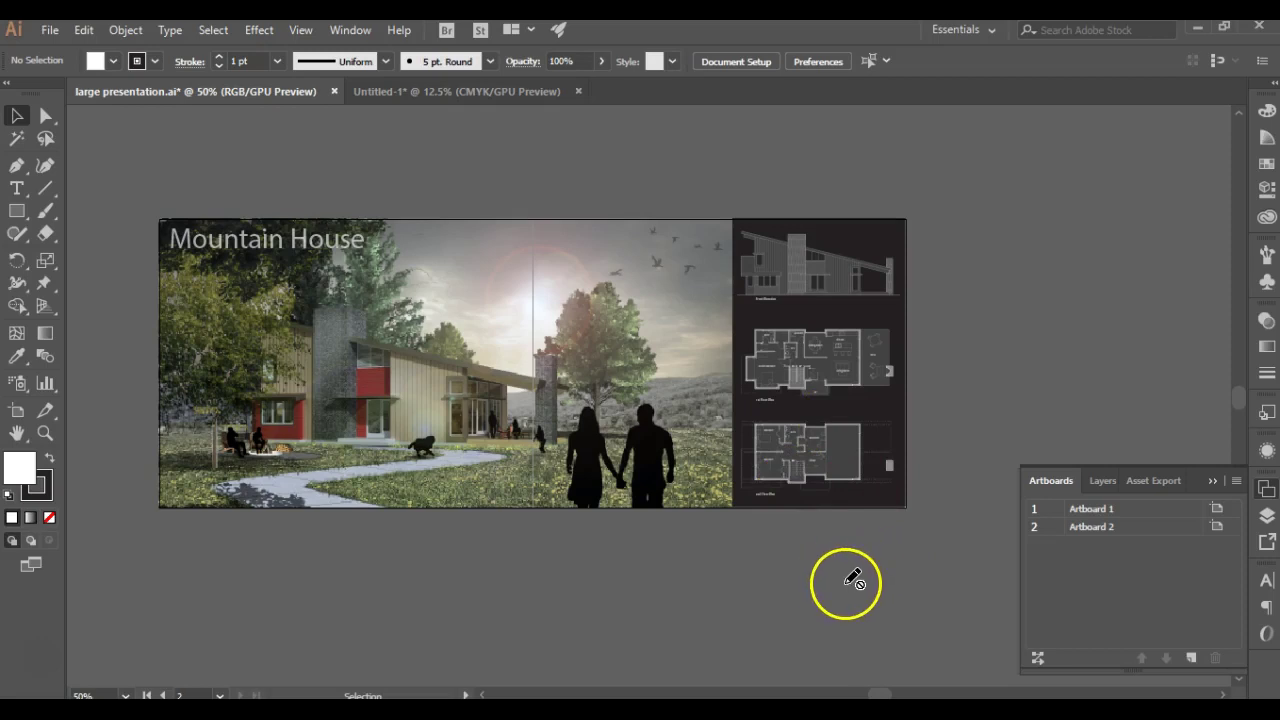
Place modern.jpg from the non photo real folder as an embedded, unlinked image in the Untitled-1 document
{"action": "left_click", "coordinate": [483, 94]}
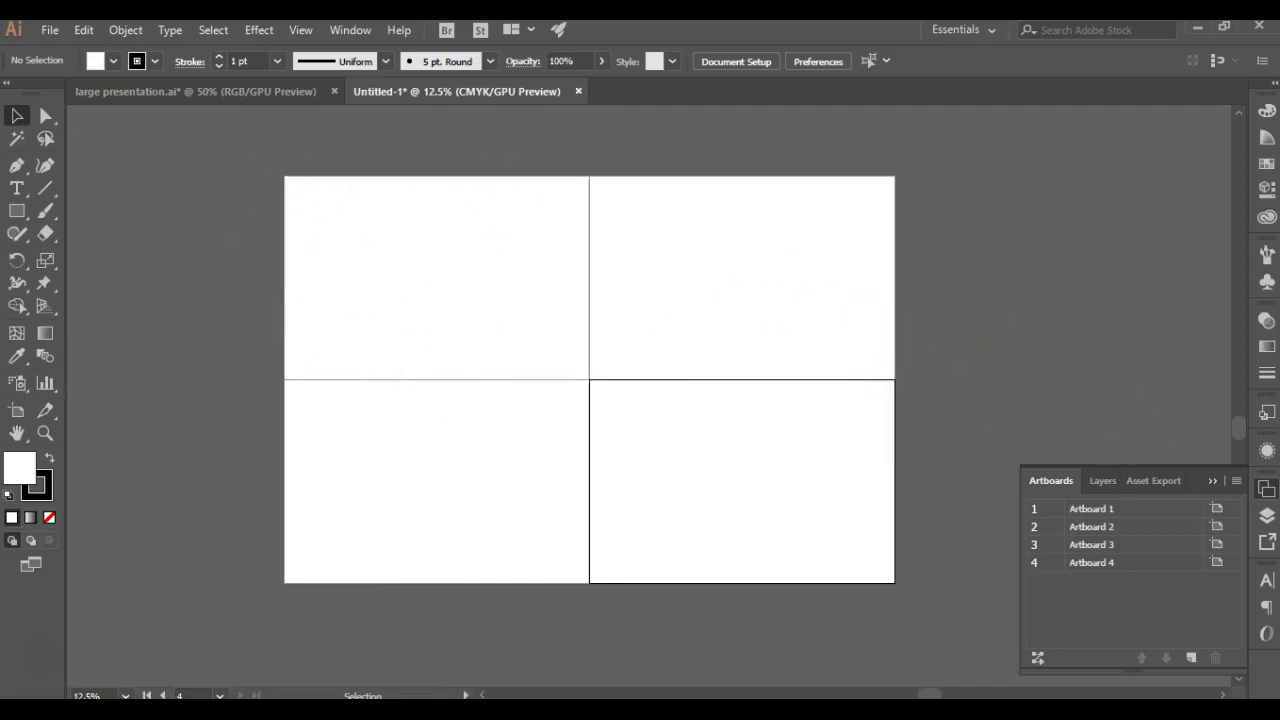
{"action": "left_click", "coordinate": [47, 31]}
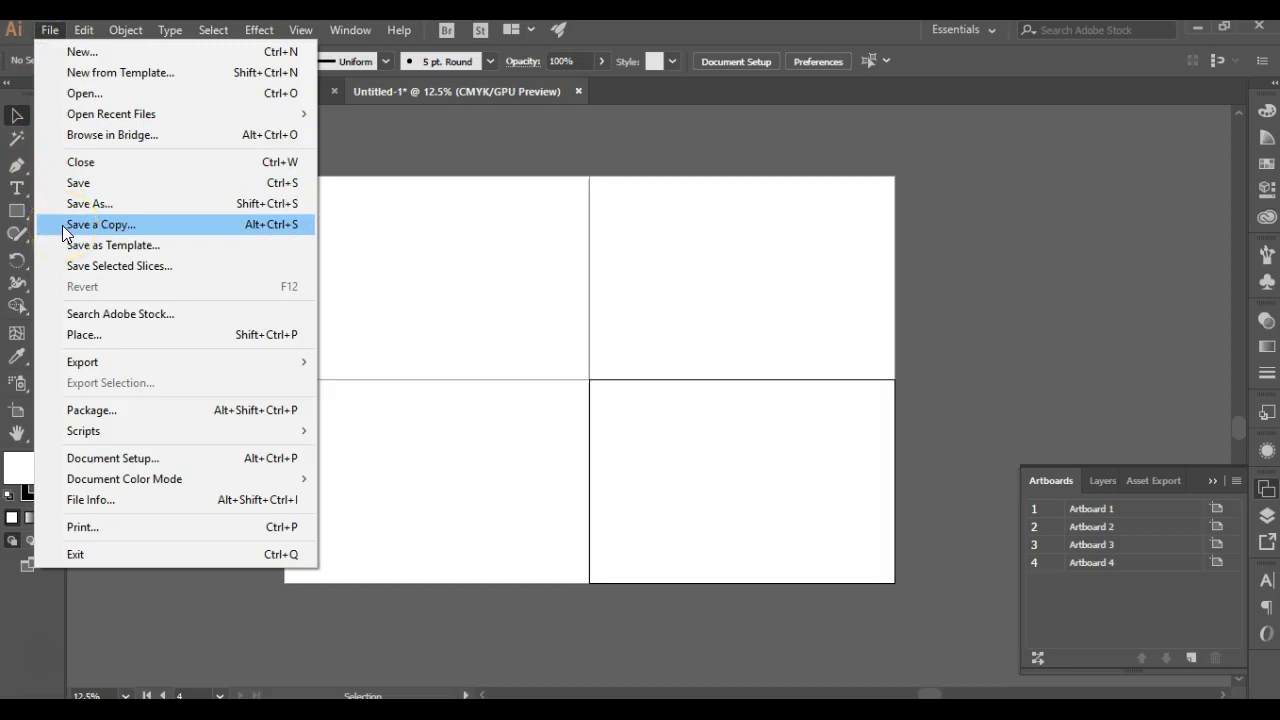
{"action": "left_click", "coordinate": [87, 340]}
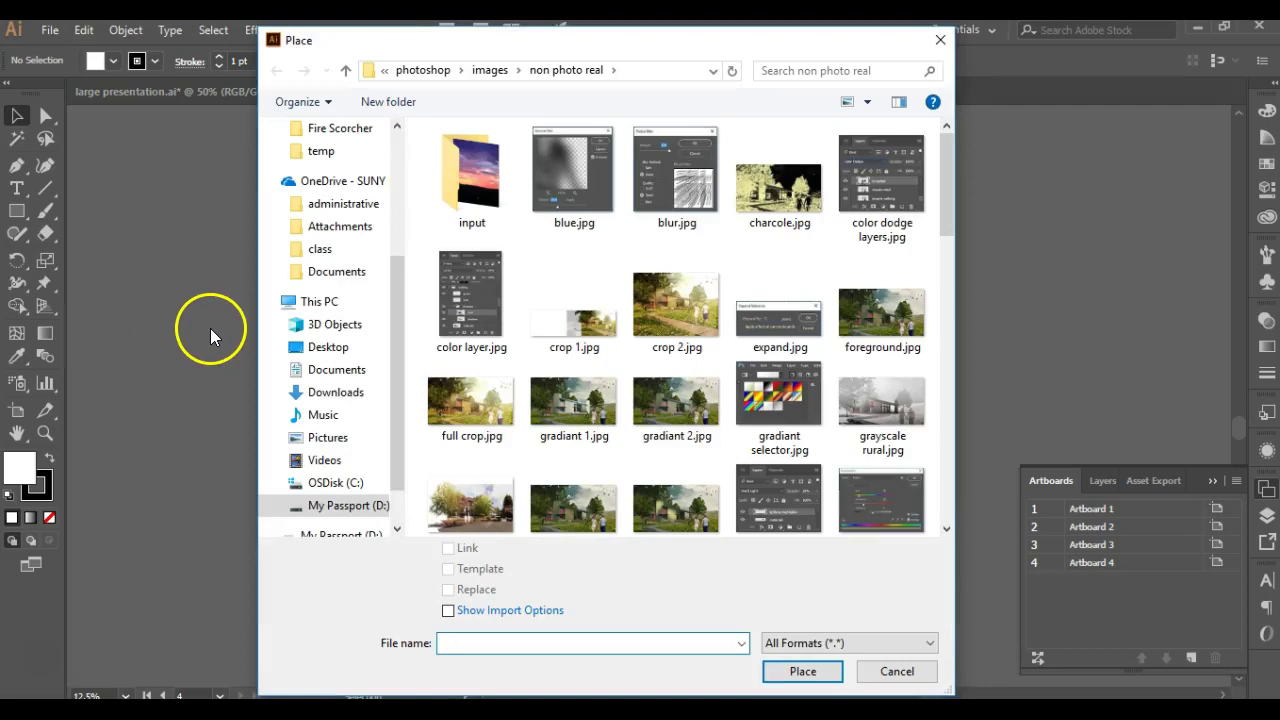
{"action": "left_click_drag", "start_coordinate": [945, 194], "coordinate": [957, 323]}
{"action": "left_click", "coordinate": [900, 330]}
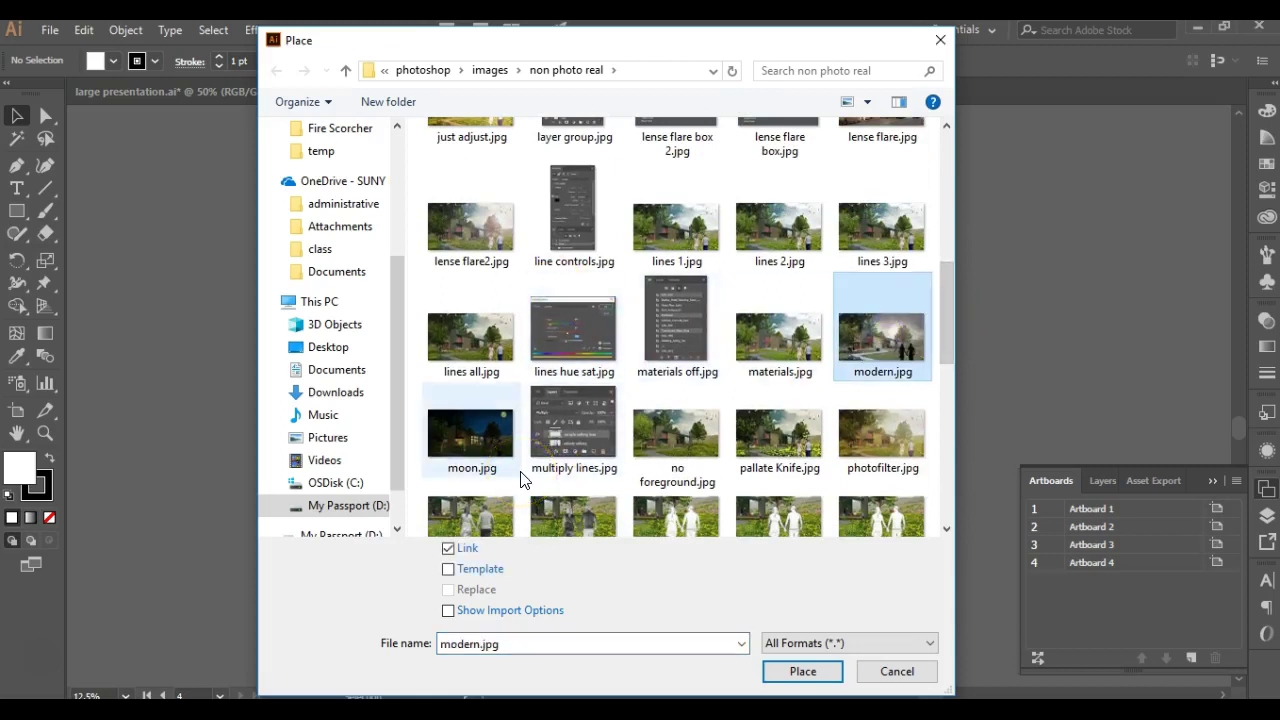
{"action": "left_click", "coordinate": [457, 548]}
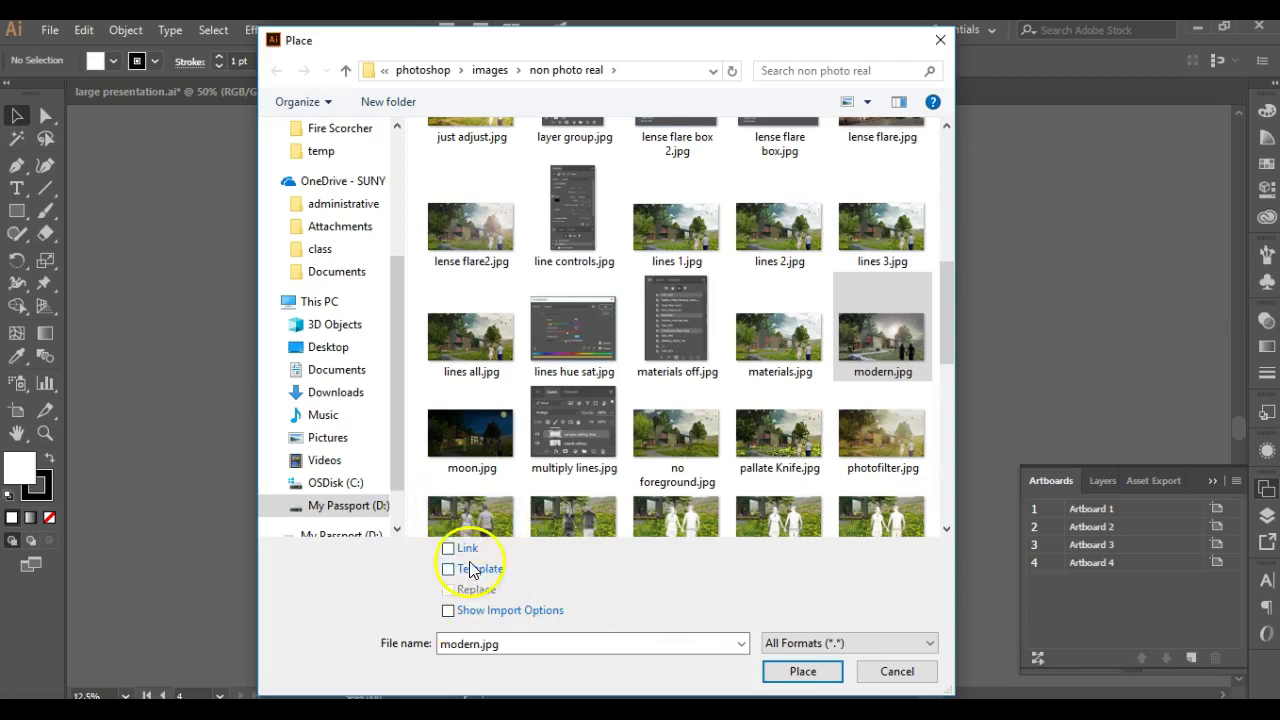
{"action": "left_click", "coordinate": [800, 678]}
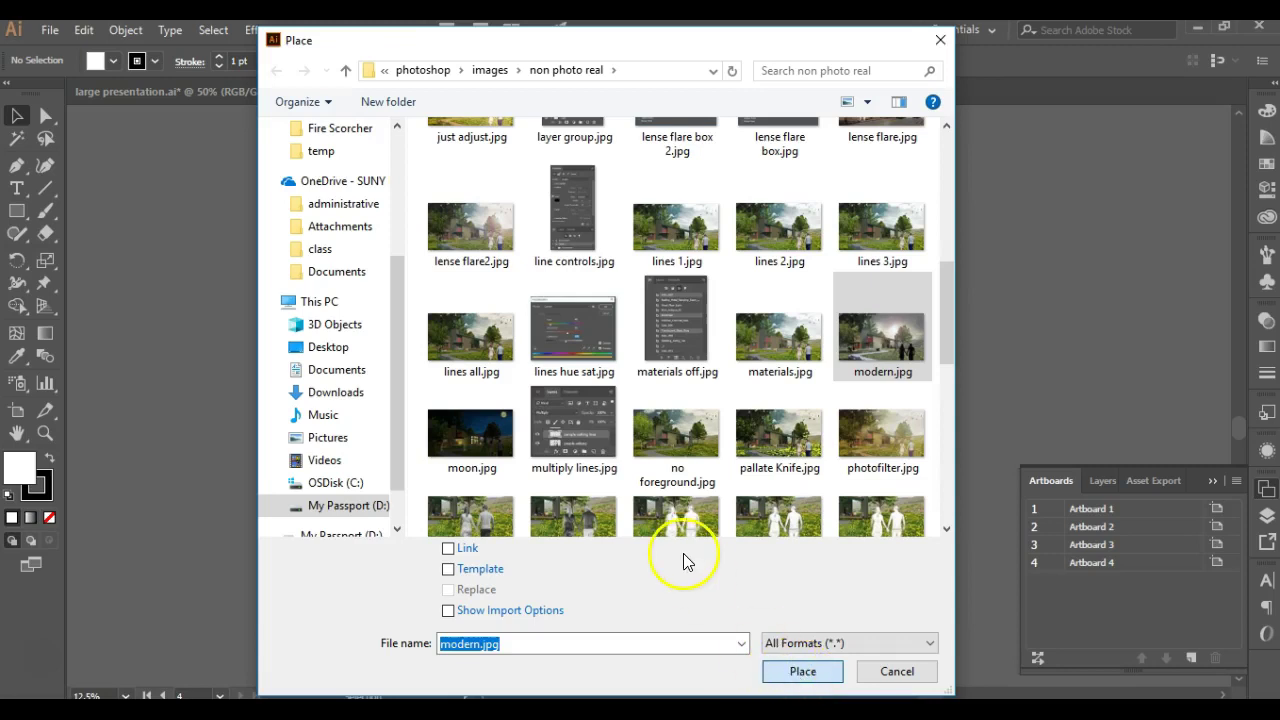
{"action": "left_click", "coordinate": [826, 681]}
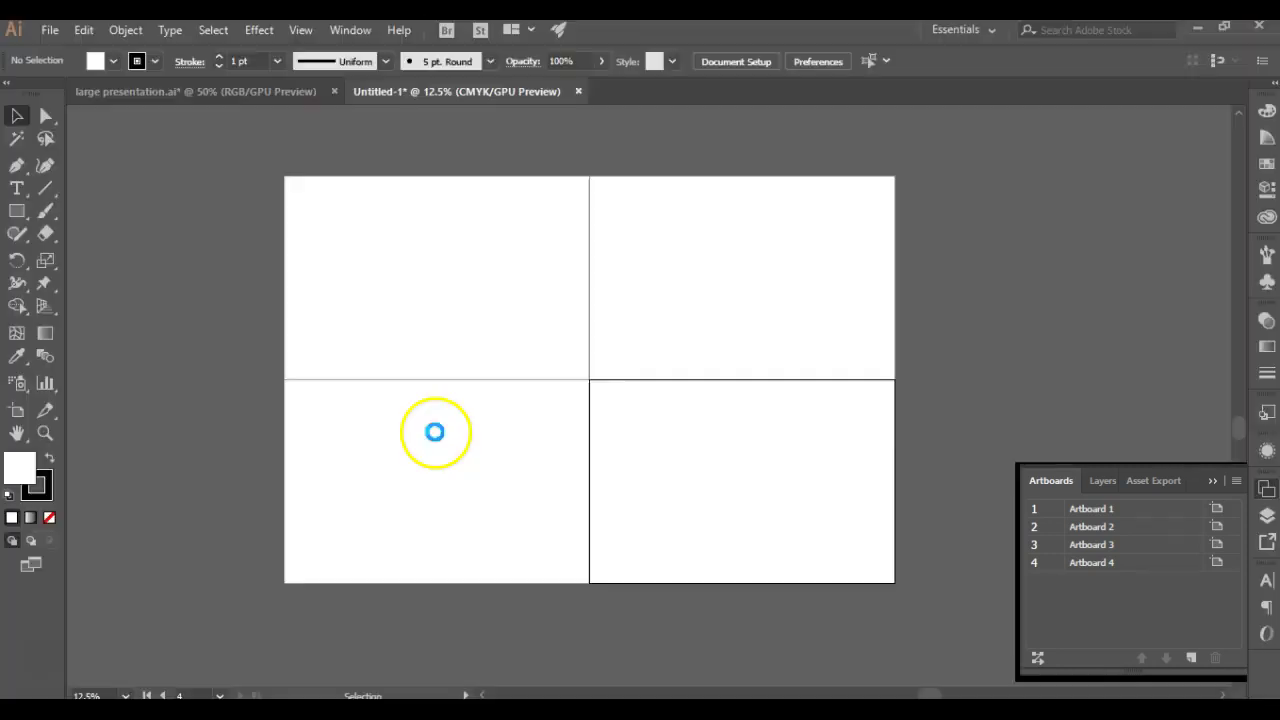
{"action": "left_click", "coordinate": [783, 666]}
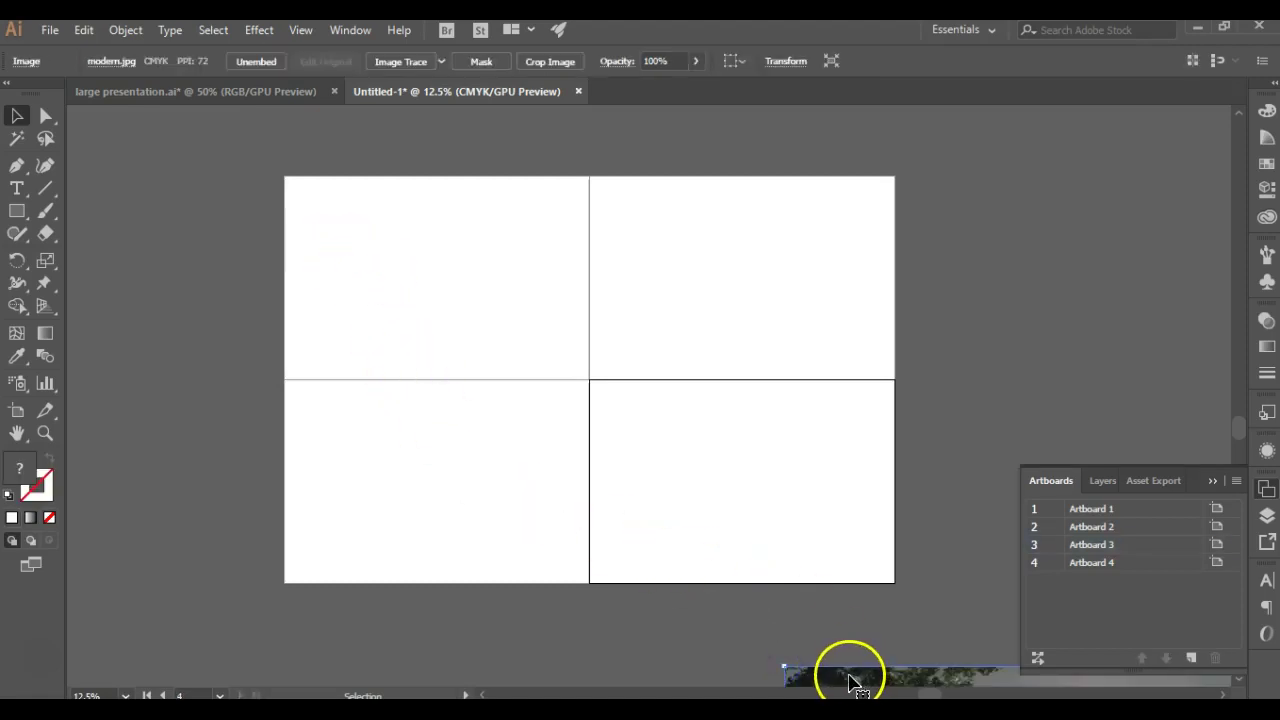
Align the house image with the upper-left corner of Artboard 1 and scale it proportionally to the artboard's height
{"action": "left_click_drag", "start_coordinate": [849, 682], "coordinate": [423, 261]}
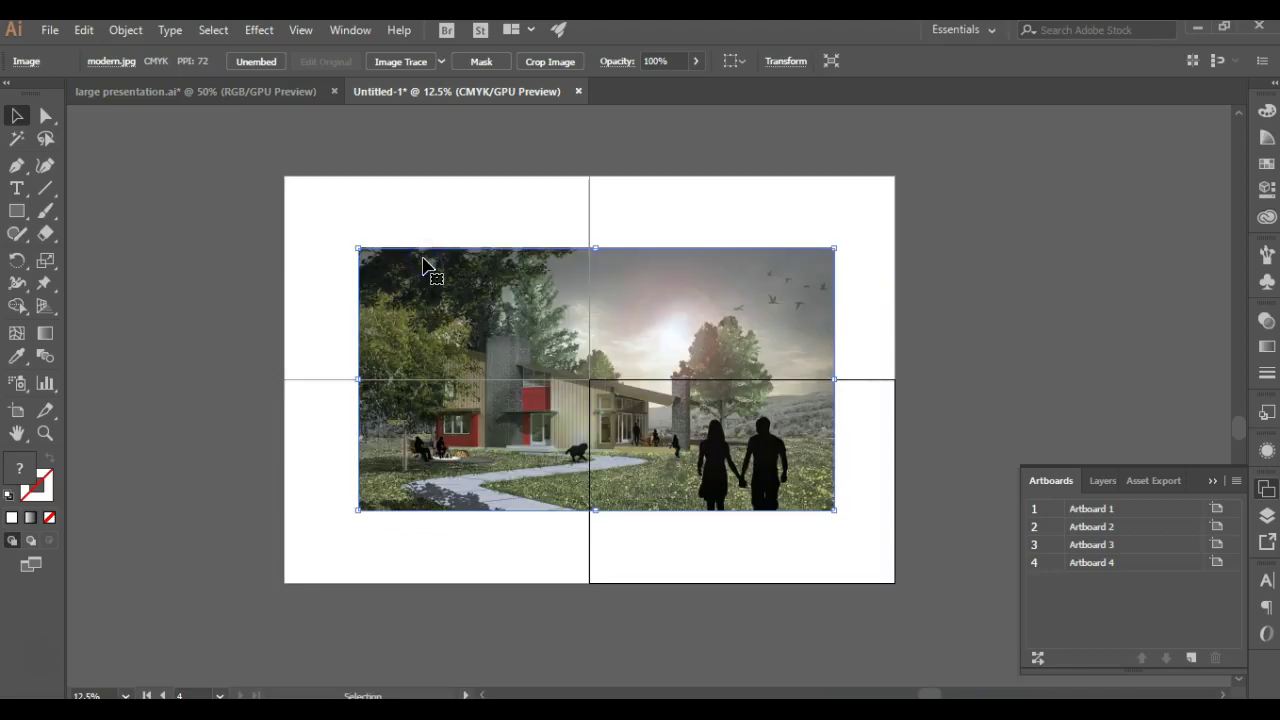
{"action": "left_click_drag", "start_coordinate": [474, 298], "coordinate": [397, 224]}
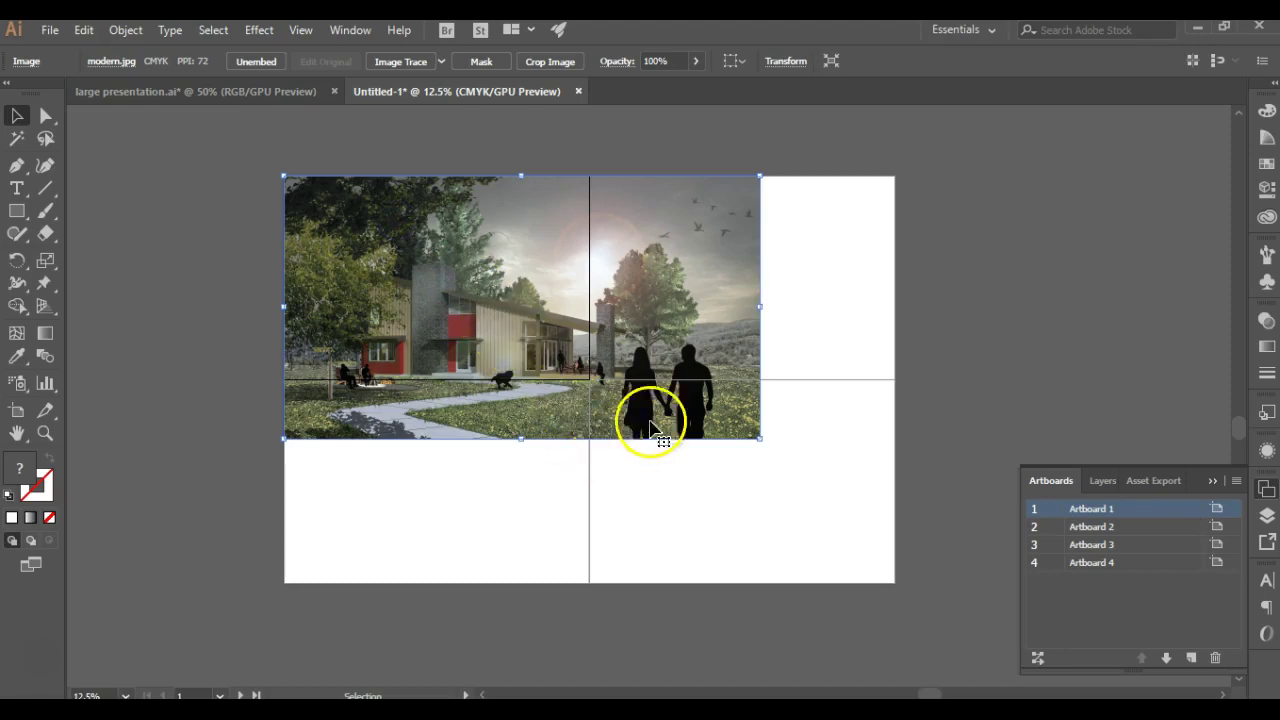
{"action": "left_click_drag", "start_coordinate": [757, 437], "coordinate": [711, 410]}
{"action": "left_click_drag", "start_coordinate": [497, 412], "coordinate": [494, 346]}
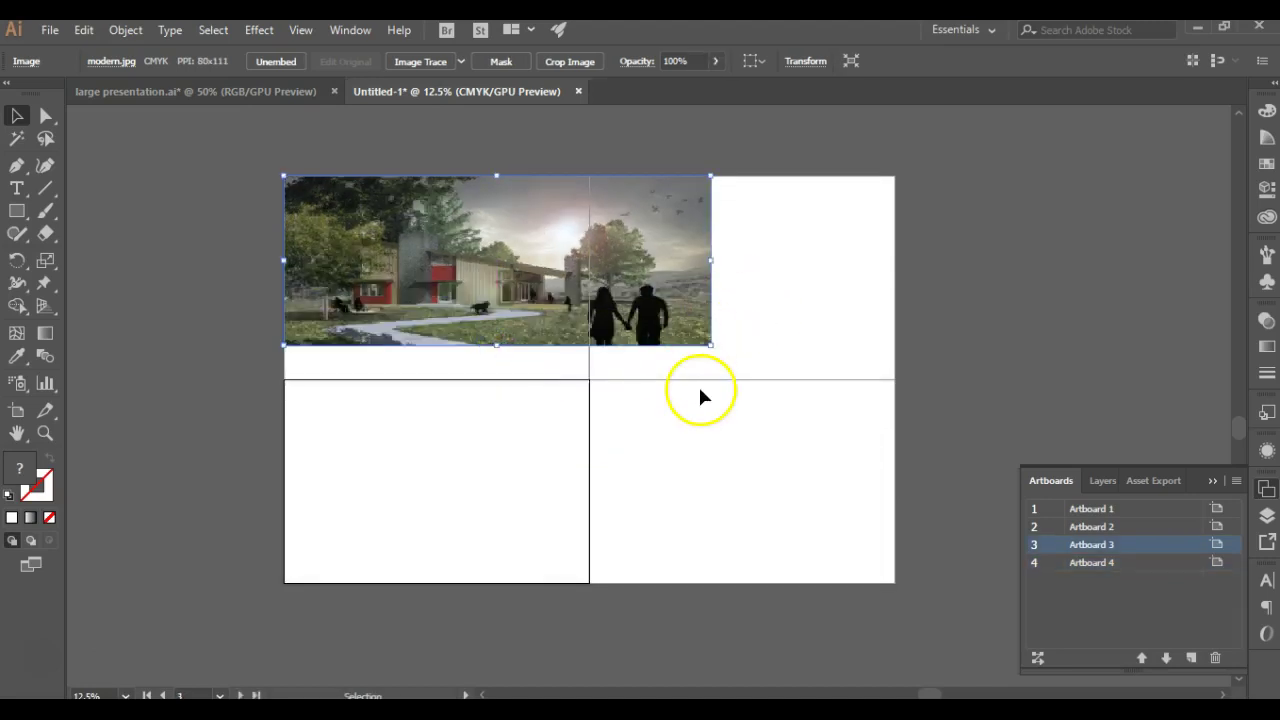
{"action": "key", "text": "ctrl+z"}
{"action": "left_click", "coordinate": [760, 462]}
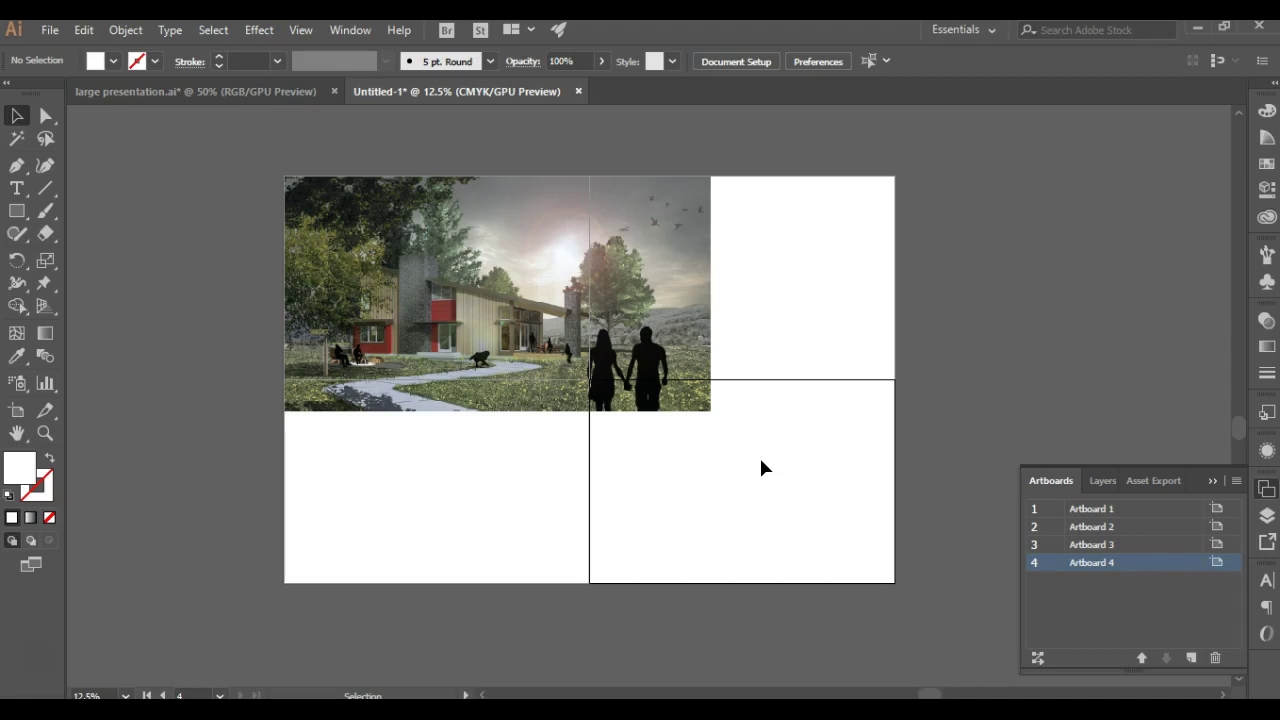
{"action": "left_click", "coordinate": [566, 284]}
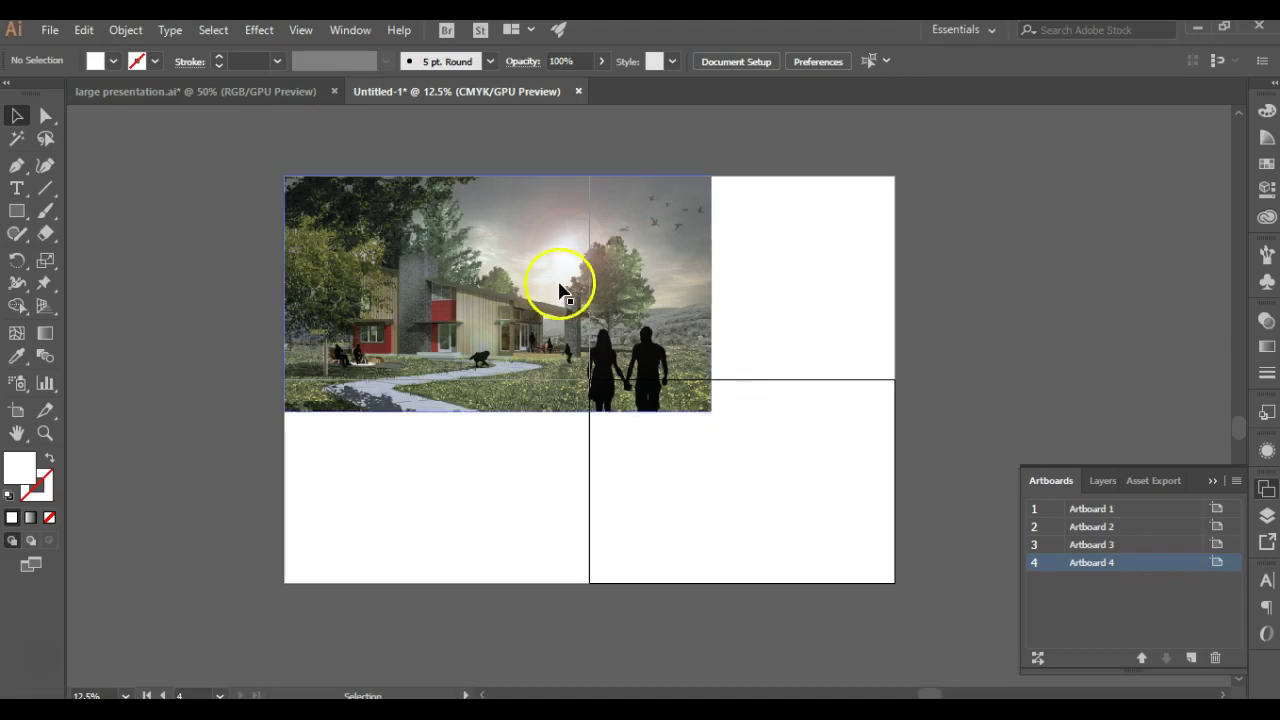
{"action": "left_click_drag", "start_coordinate": [710, 411], "coordinate": [652, 379]}
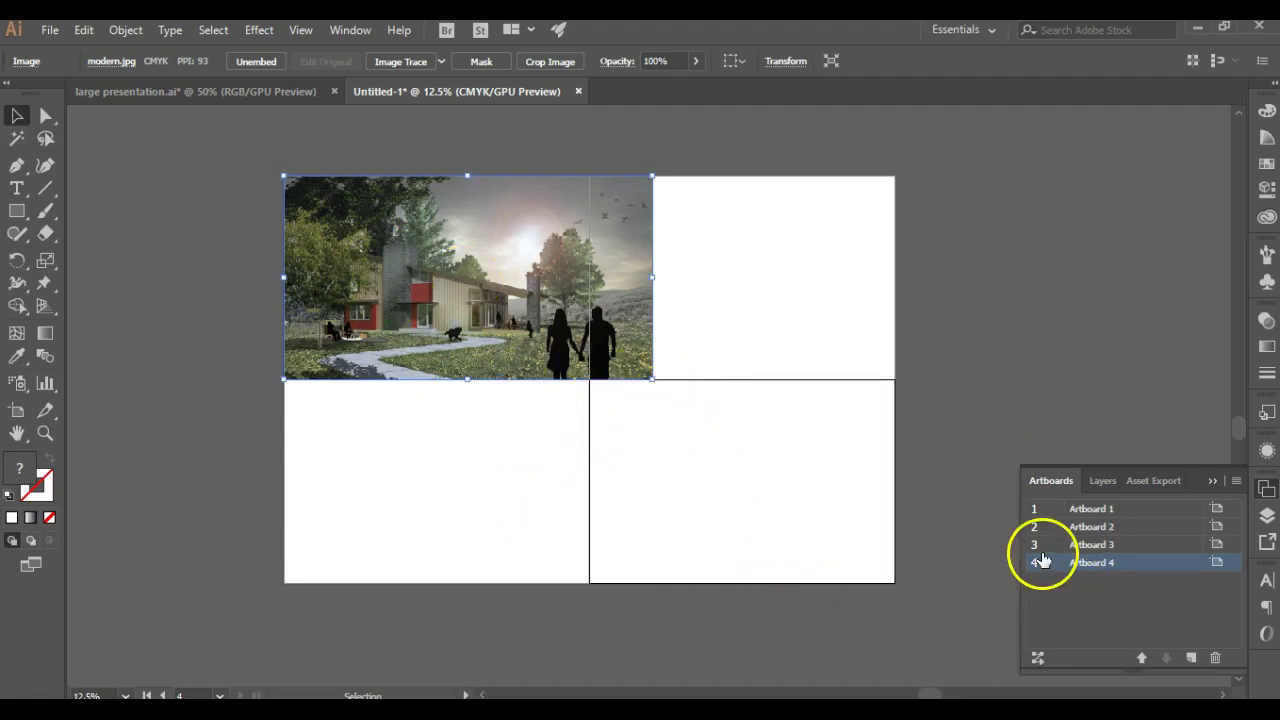
Delete Artboard 4 and Artboard 3, leaving only the two upper artboards
{"action": "left_click", "coordinate": [1219, 654]}
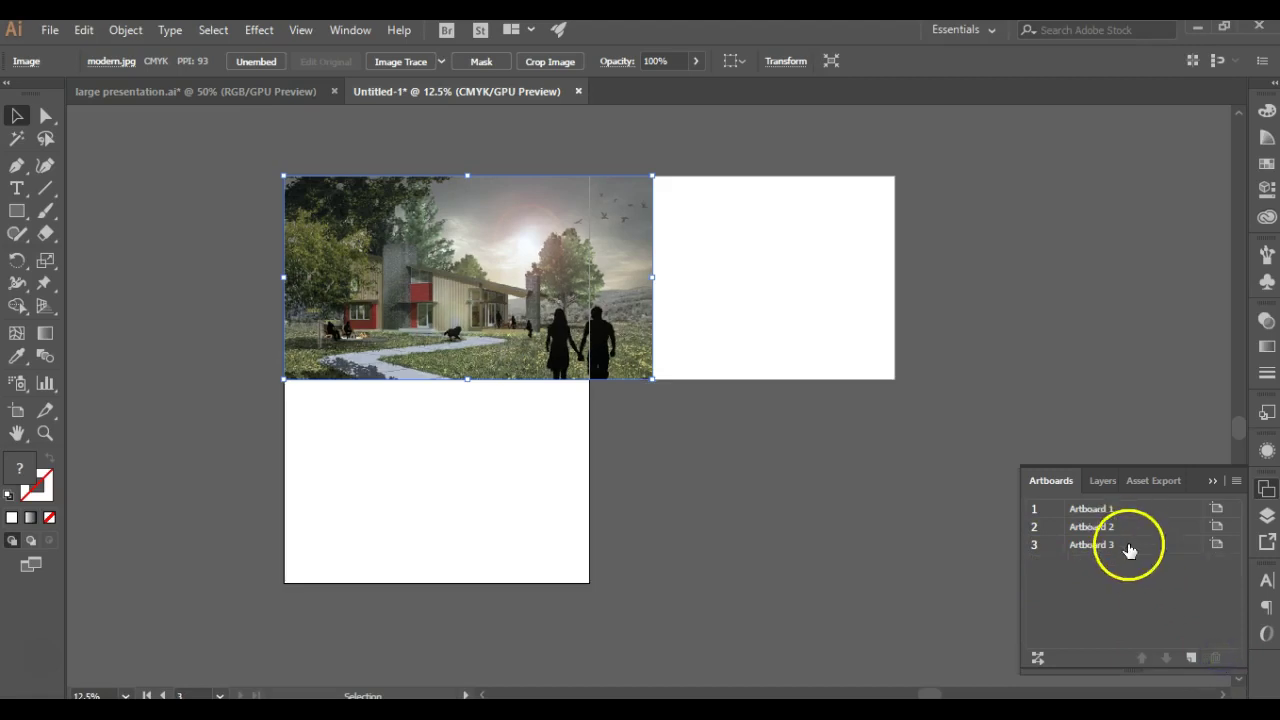
{"action": "left_click", "coordinate": [1131, 545]}
{"action": "left_click", "coordinate": [1212, 655]}
{"action": "left_click", "coordinate": [689, 457]}
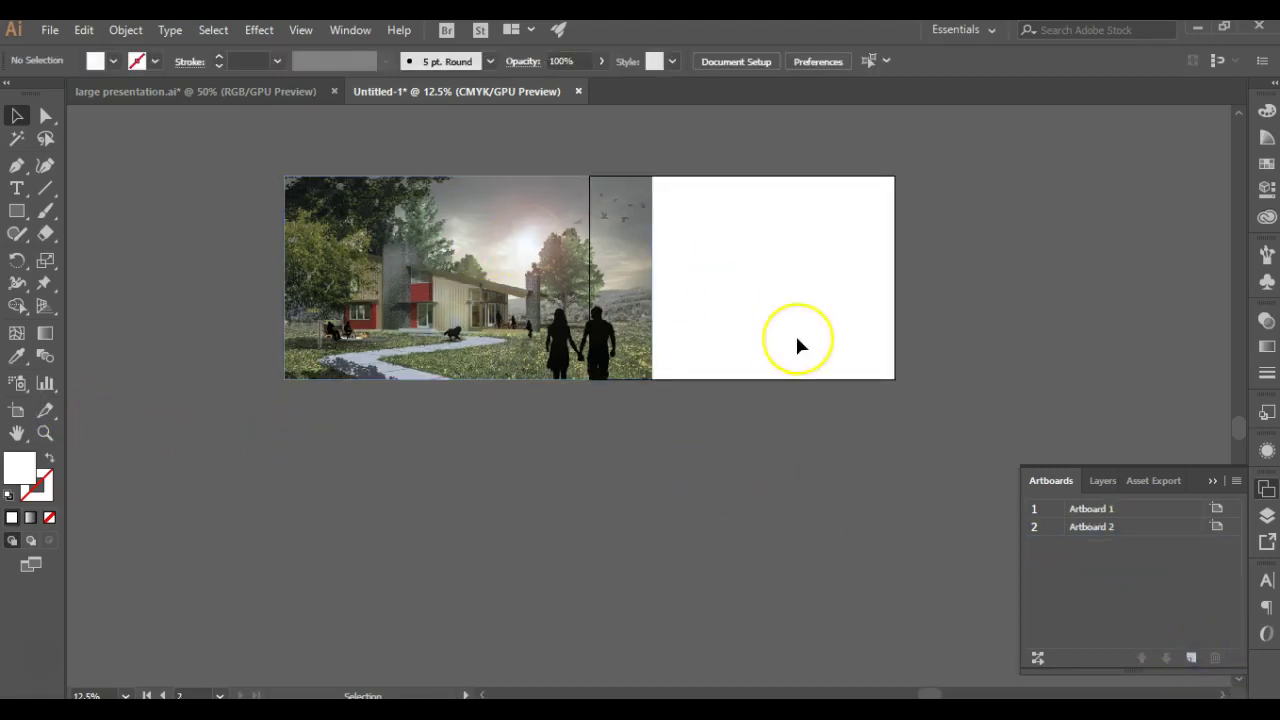
Lock Layer 1 with the house image and add a new layer beneath it
{"action": "scroll", "coordinate": [797, 344], "scroll_direction": "up", "scroll_amount": 3}
{"action": "scroll", "coordinate": [797, 346], "scroll_direction": "up", "scroll_amount": 1}
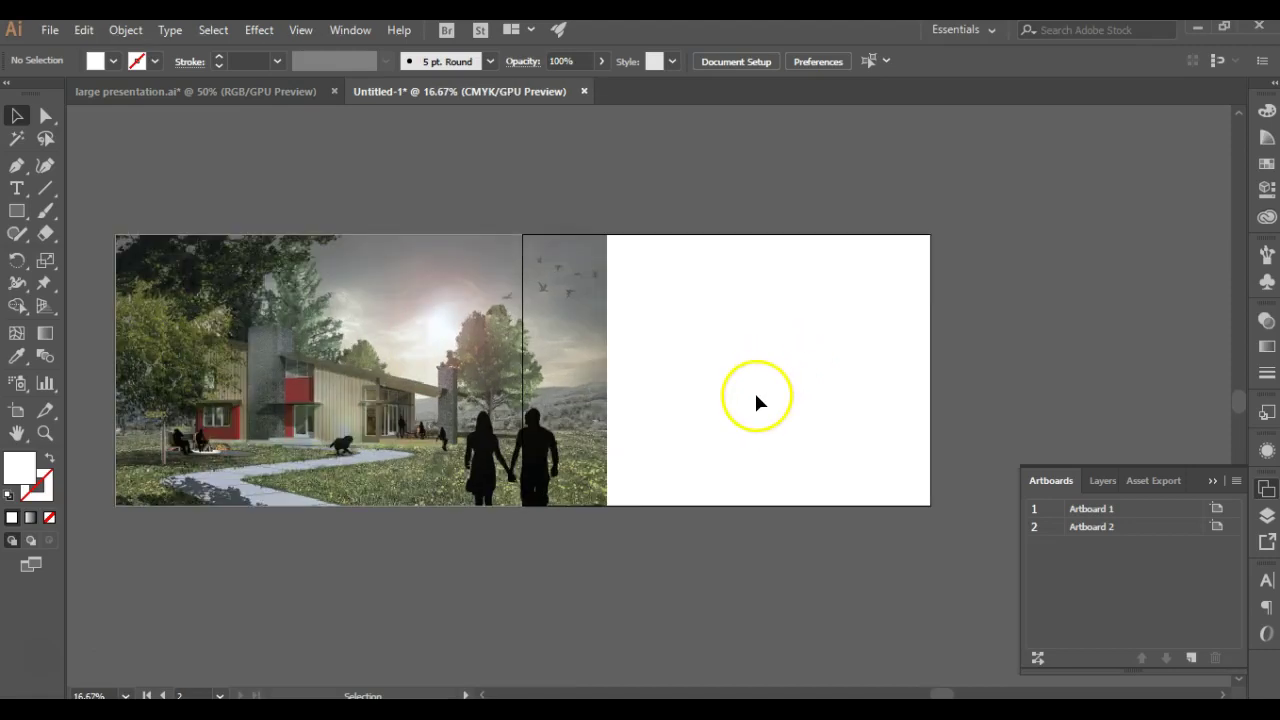
{"action": "left_click", "coordinate": [1266, 515]}
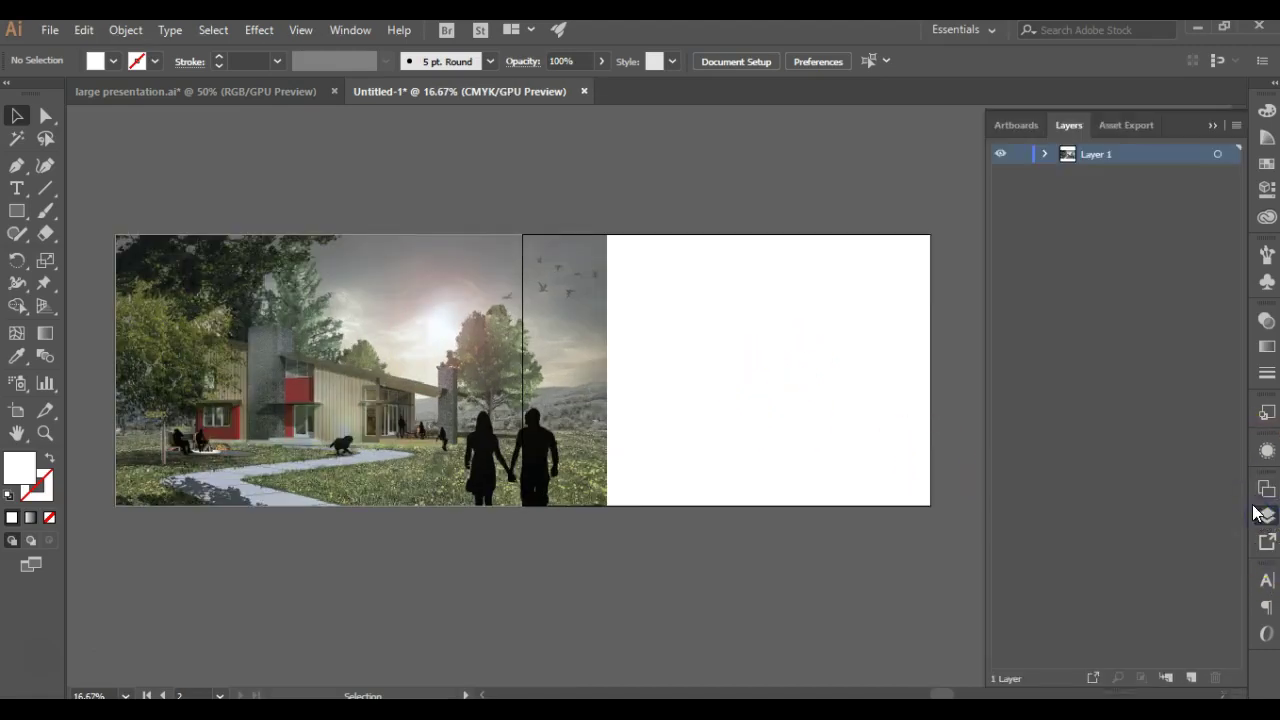
{"action": "left_click", "coordinate": [1020, 155]}
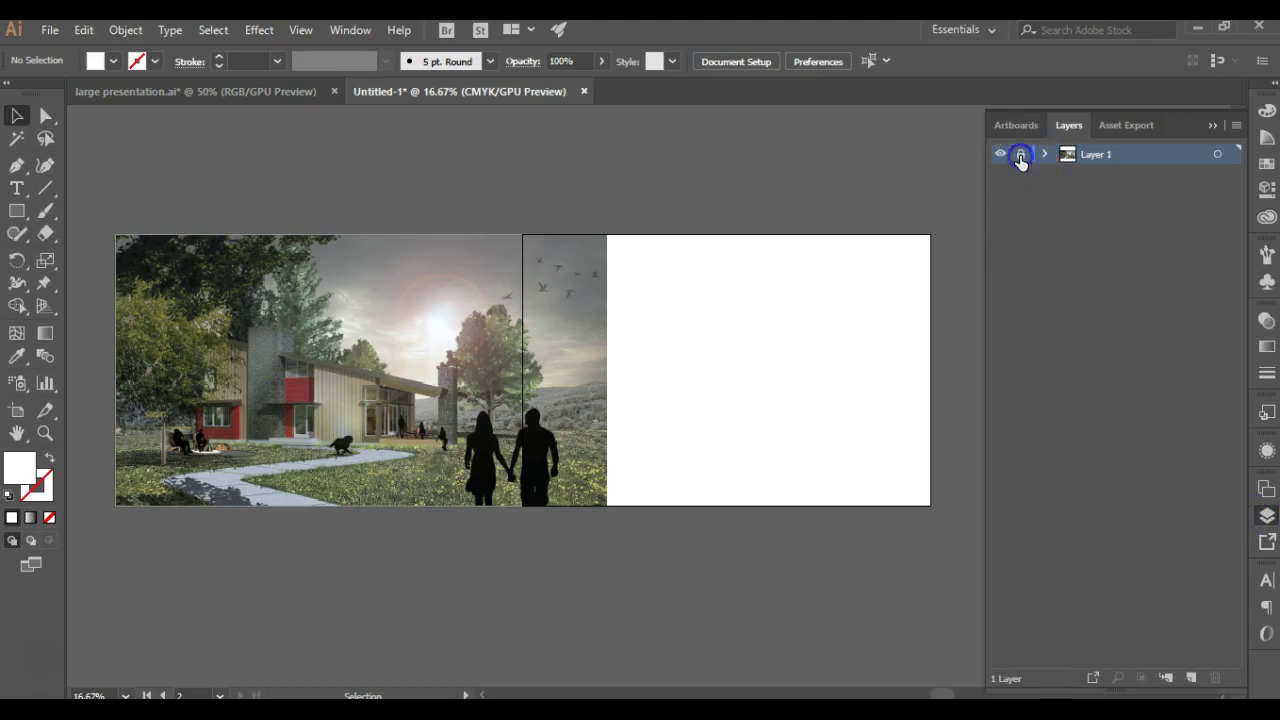
{"action": "left_click", "coordinate": [1190, 680]}
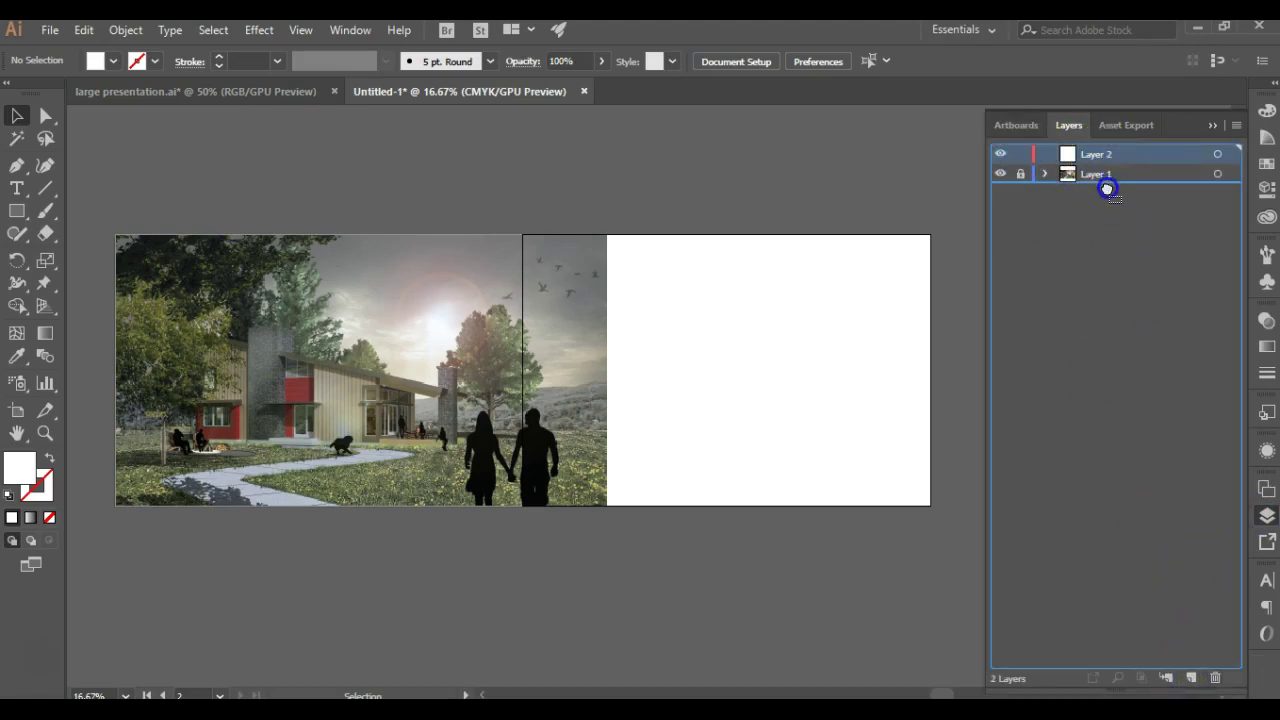
Cover the blank artboard area beside the house image with a near-black rectangle without stroke on Layer 2 and lock that layer
{"action": "double_click", "coordinate": [14, 477]}
{"action": "mouse_move", "coordinate": [113, 188]}
{"action": "left_mouse_down"}
{"action": "mouse_move", "coordinate": [26, 274]}
{"action": "mouse_move", "coordinate": [13, 310]}
{"action": "left_mouse_up"}
{"action": "left_click", "coordinate": [468, 92]}
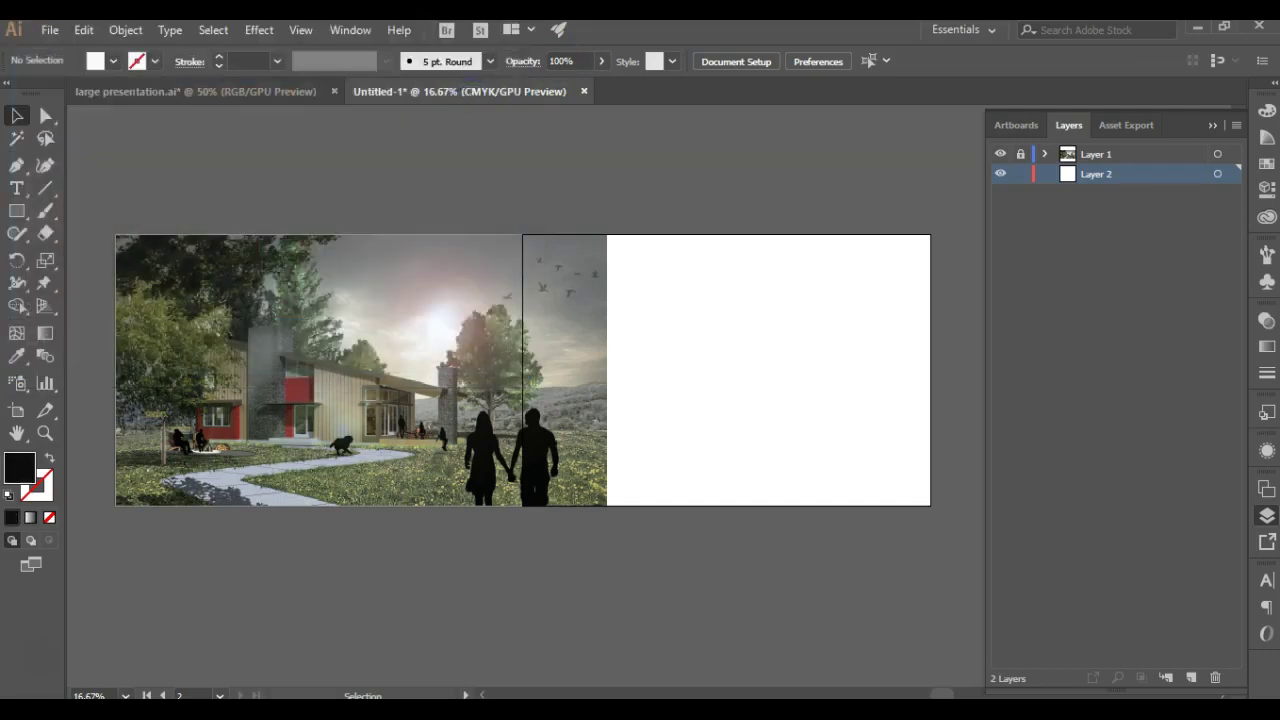
{"action": "left_click", "coordinate": [15, 213]}
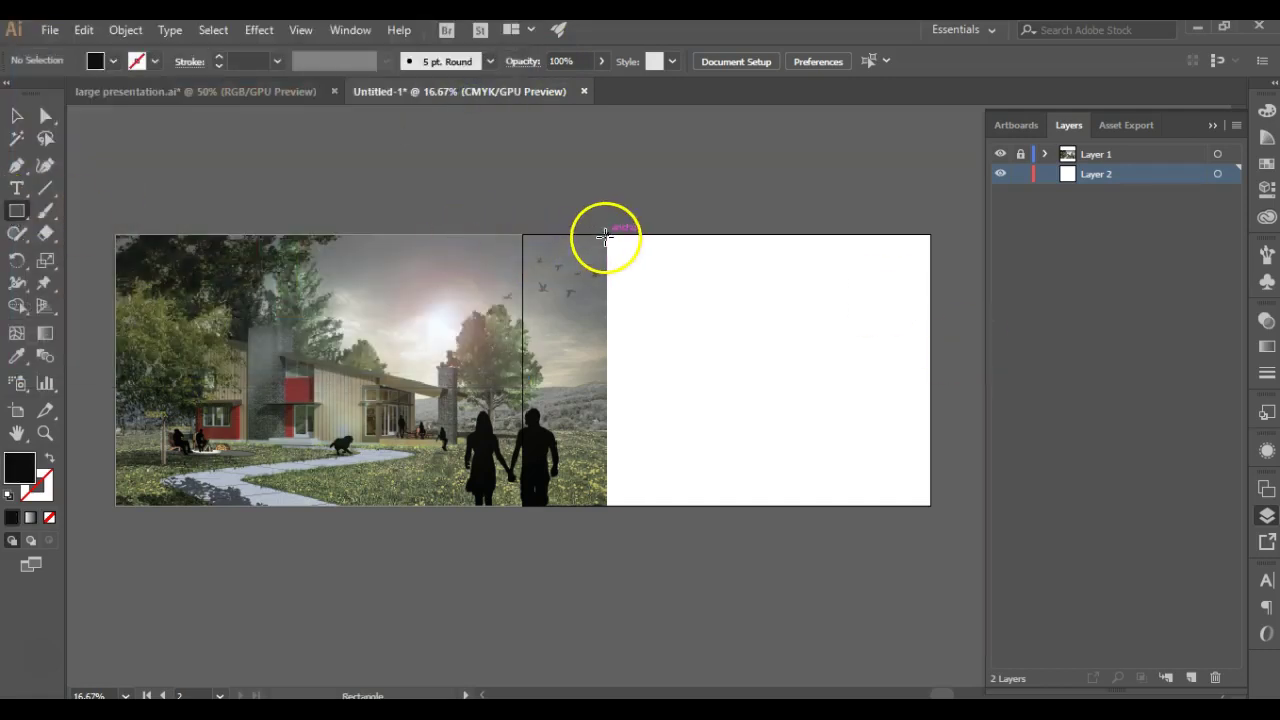
{"action": "left_click_drag", "start_coordinate": [607, 235], "coordinate": [929, 503]}
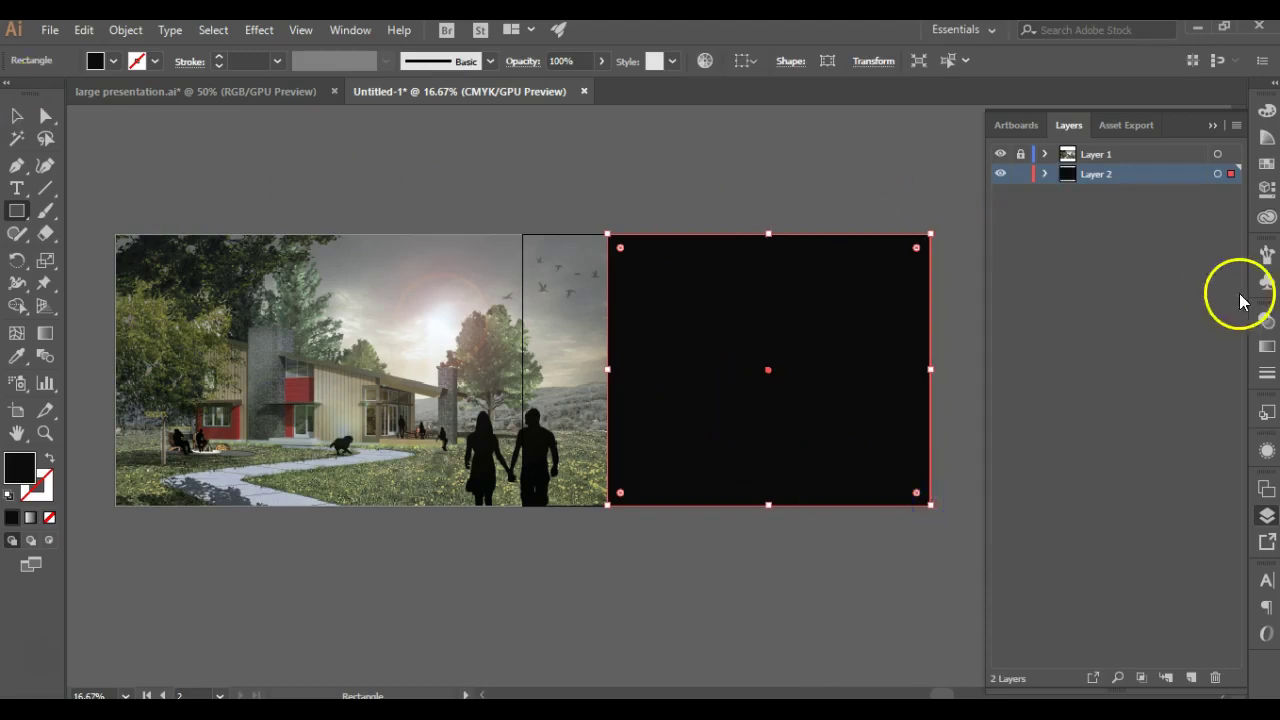
{"action": "left_click", "coordinate": [16, 115]}
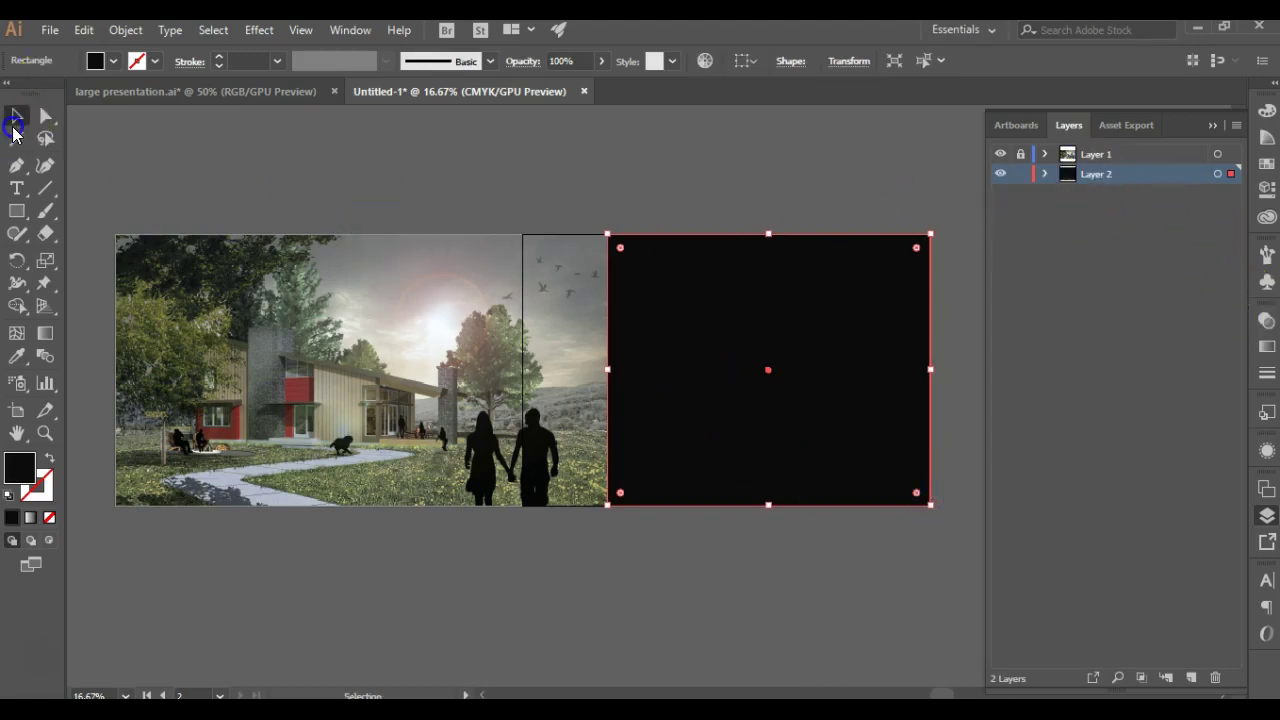
{"action": "left_click", "coordinate": [1020, 174]}
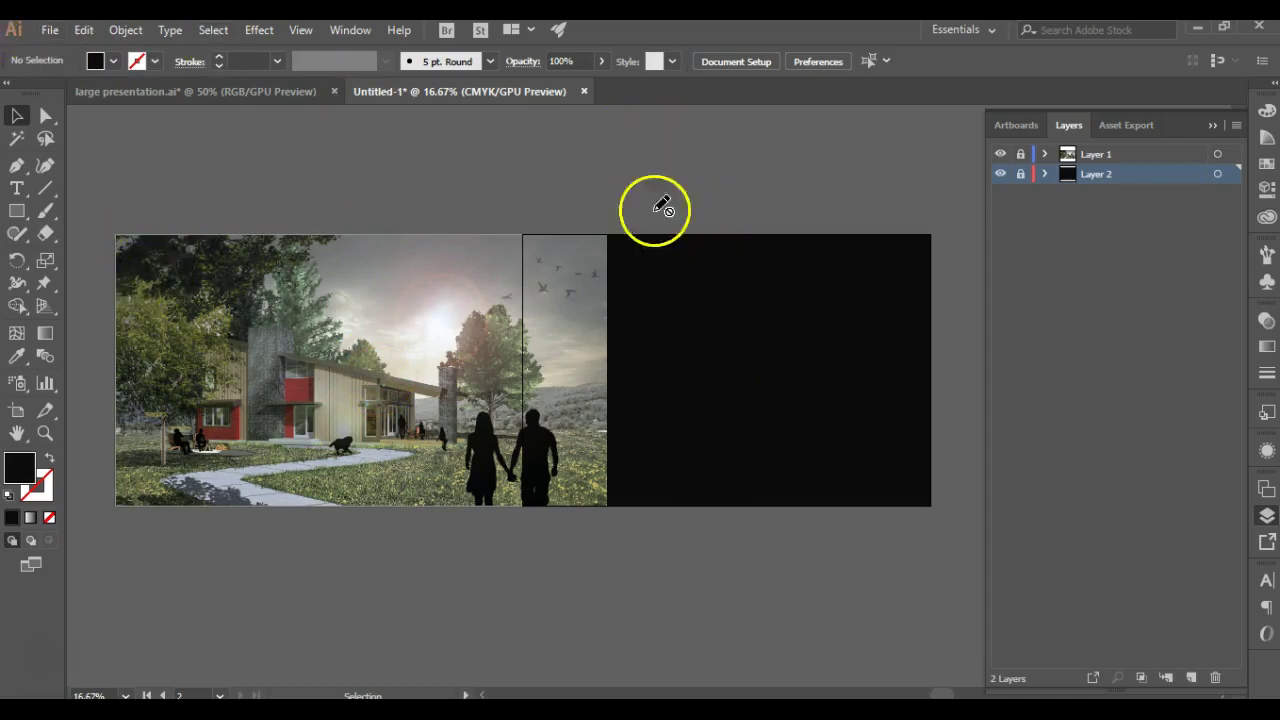
Add a new unlocked layer above Layer 1 for the drawings
{"action": "left_click", "coordinate": [47, 31]}
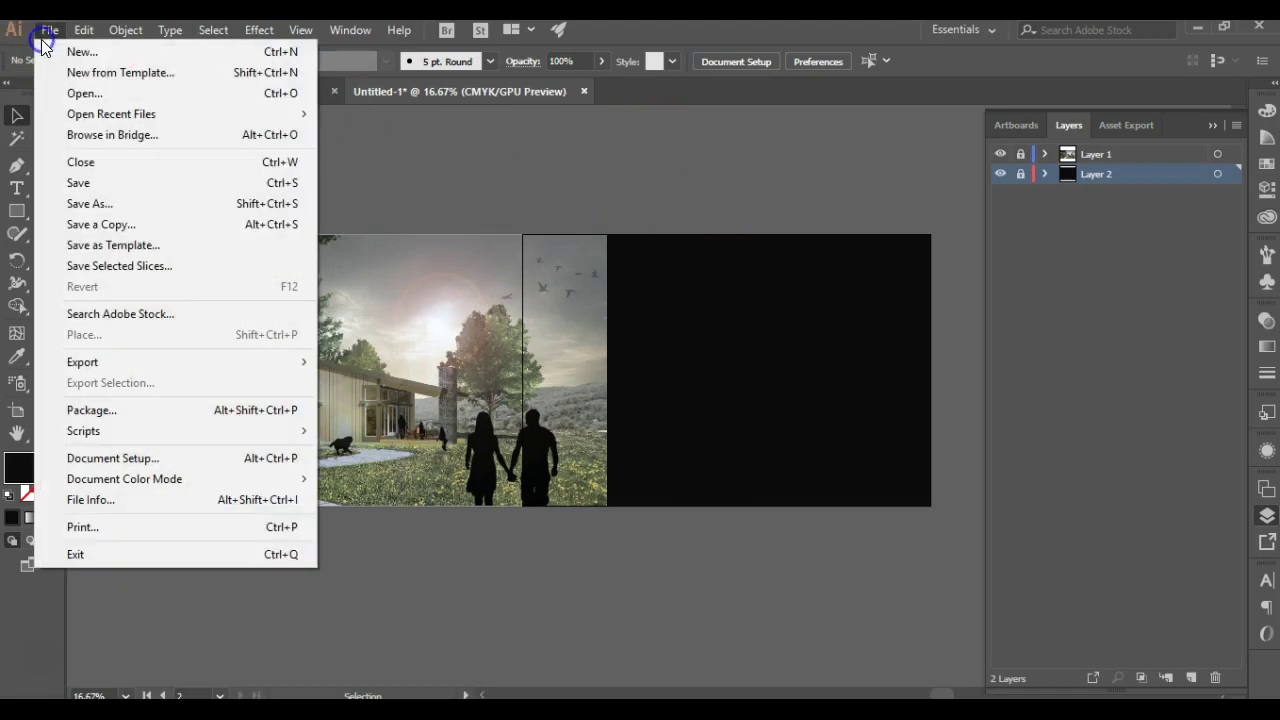
{"action": "left_click", "coordinate": [418, 176]}
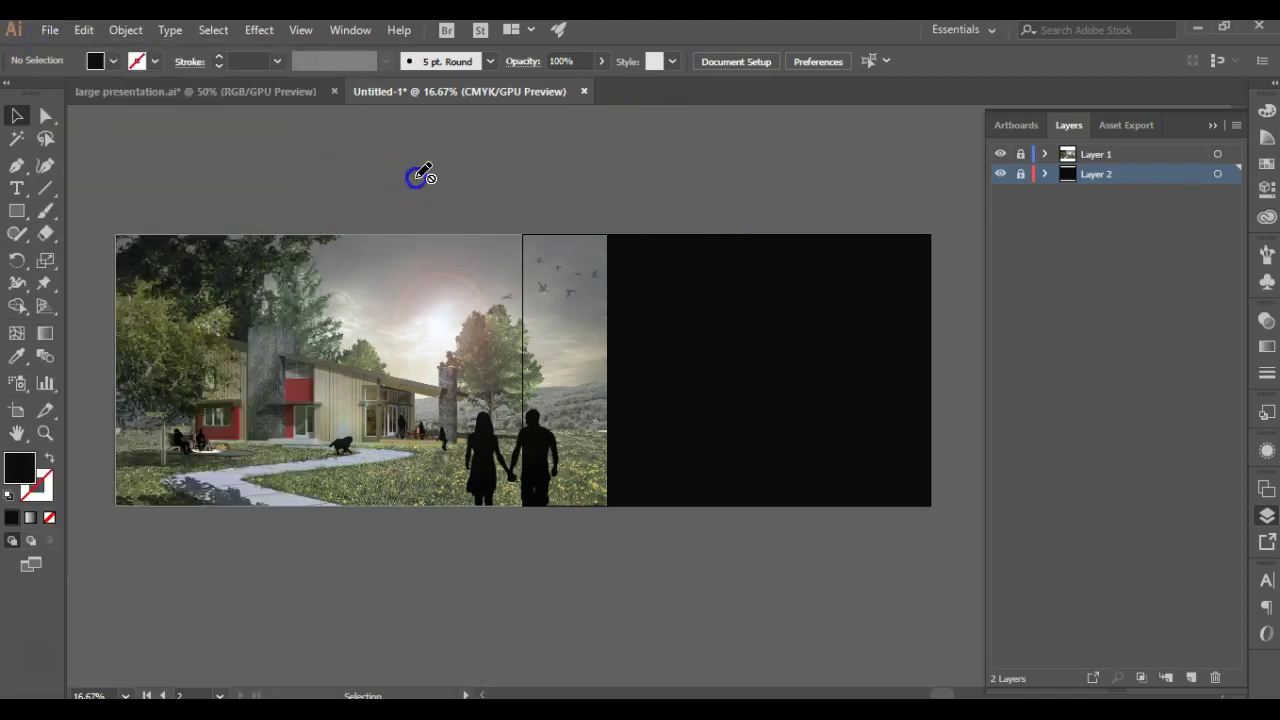
{"action": "left_click", "coordinate": [1119, 157]}
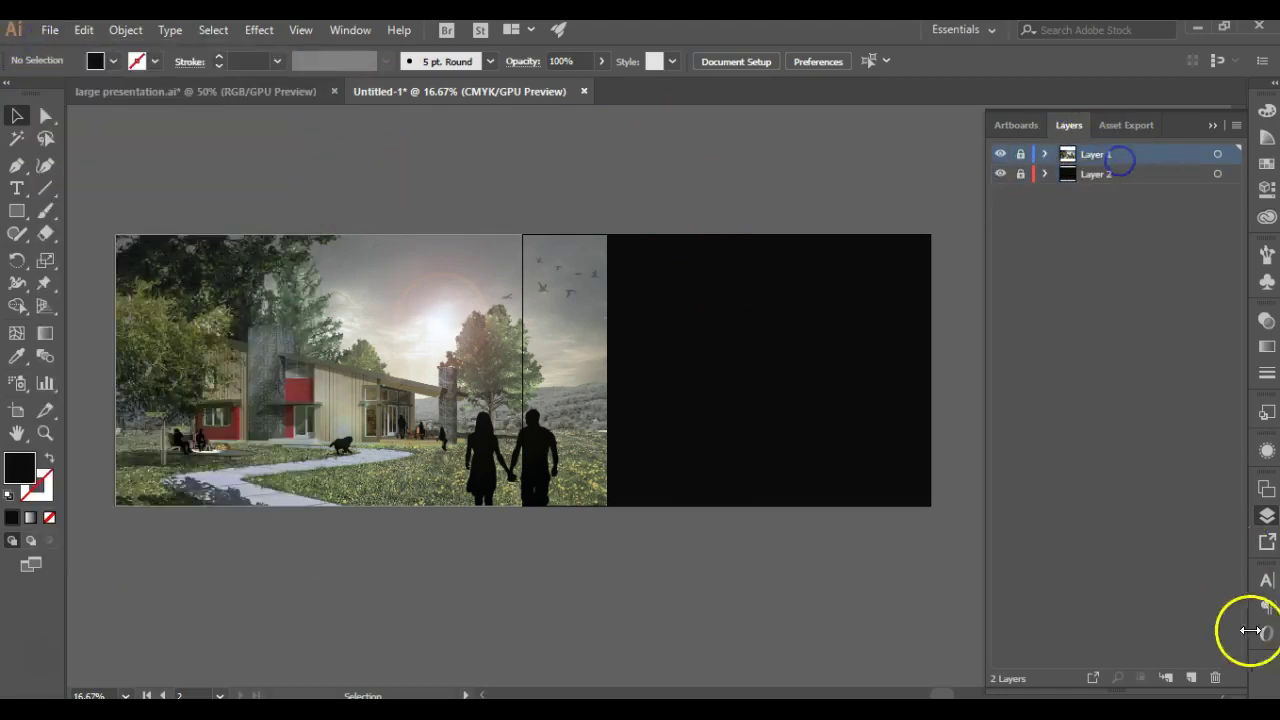
{"action": "left_click", "coordinate": [1197, 678]}
Place elevation.ai from the Illustrator folder, unlinked, near the upper-left corner of the black rectangle on Layer 3
{"action": "left_click", "coordinate": [49, 30]}
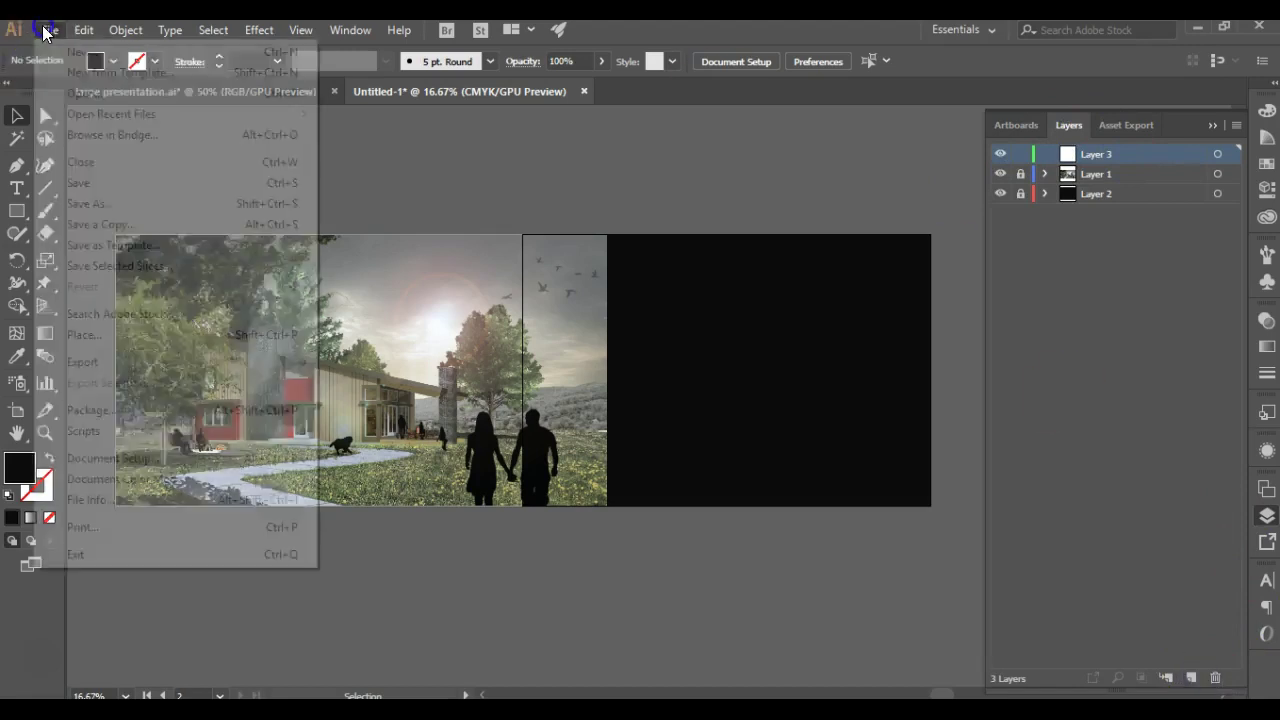
{"action": "left_click", "coordinate": [123, 333]}
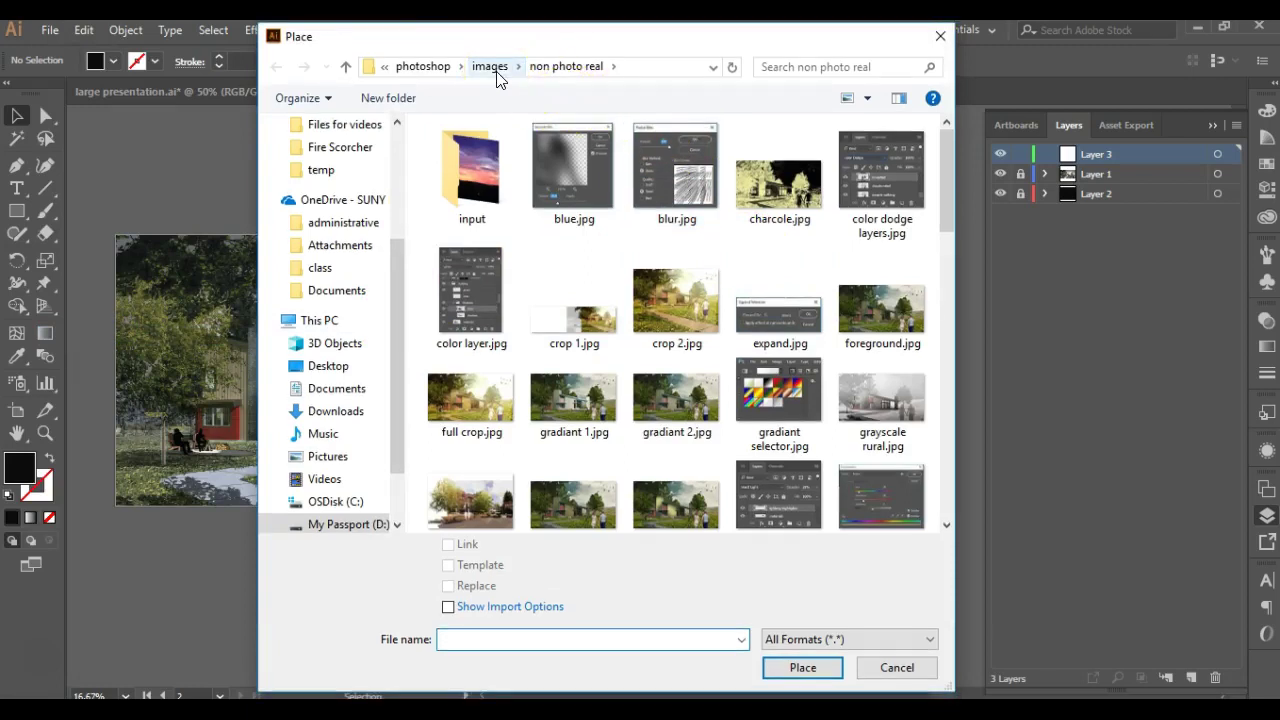
{"action": "left_click", "coordinate": [440, 66]}
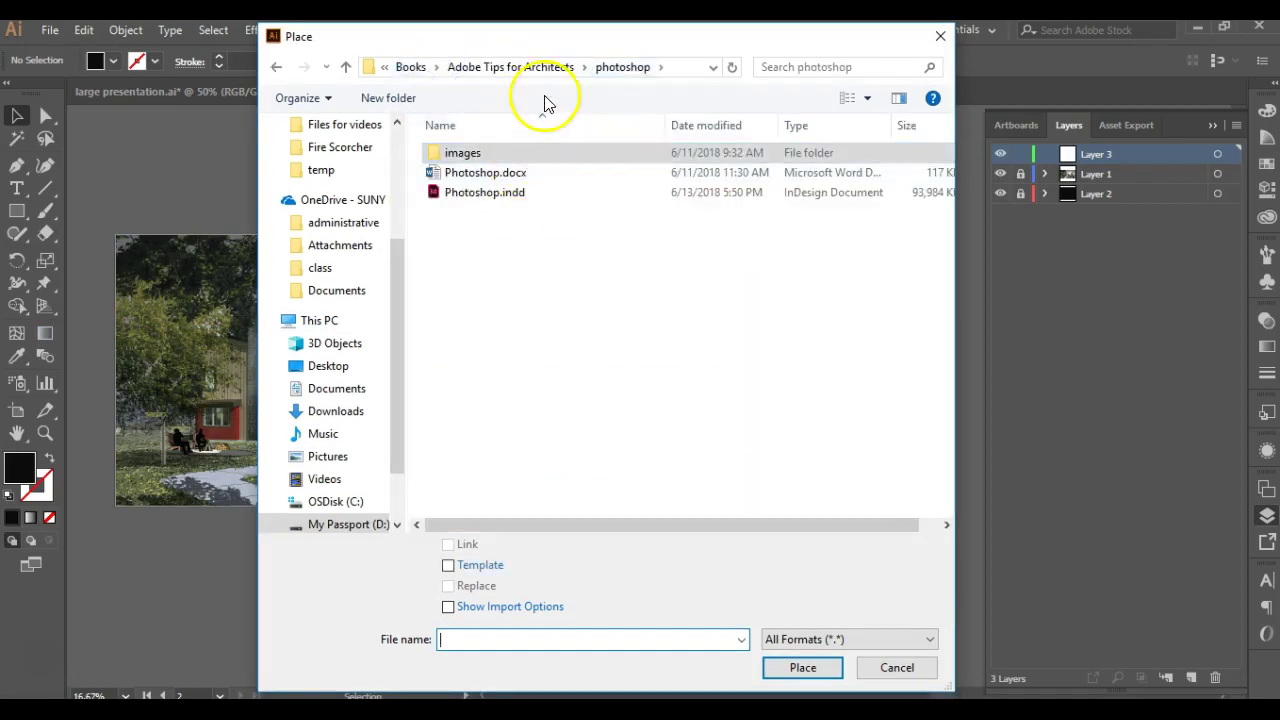
{"action": "left_click", "coordinate": [519, 72]}
{"action": "double_click", "coordinate": [490, 252]}
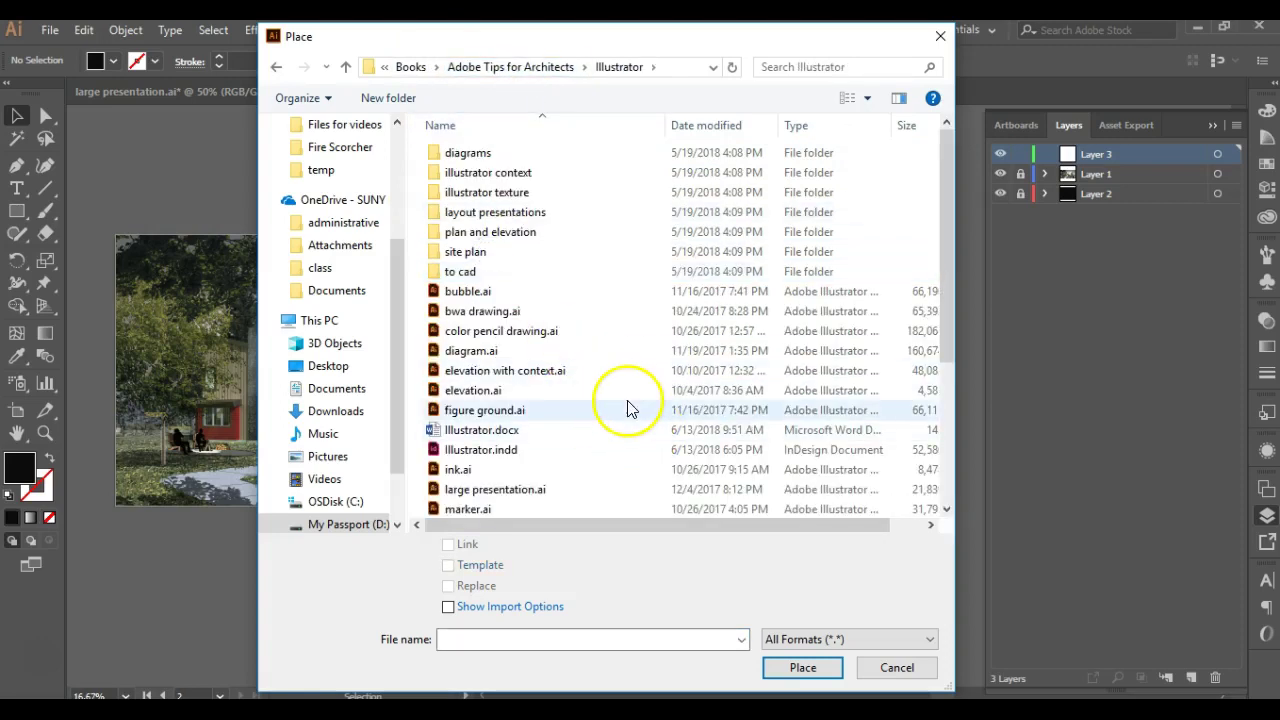
{"action": "left_click", "coordinate": [480, 391]}
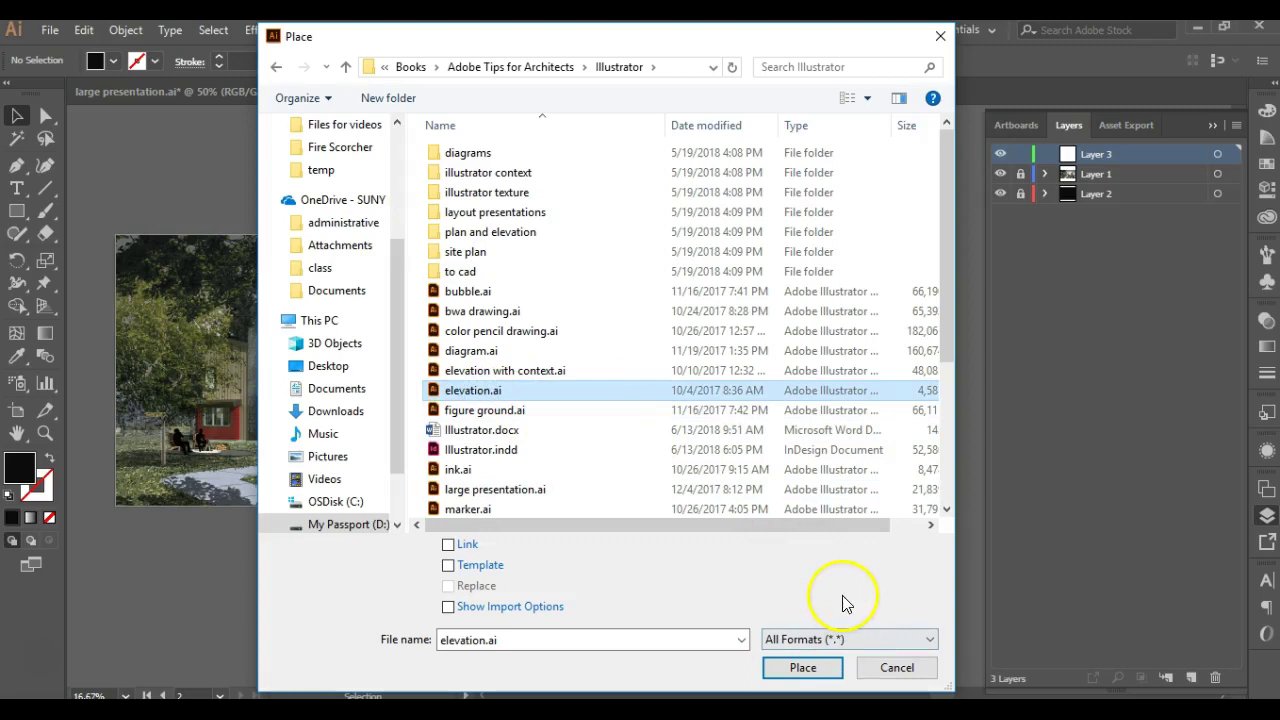
{"action": "left_click", "coordinate": [808, 674]}
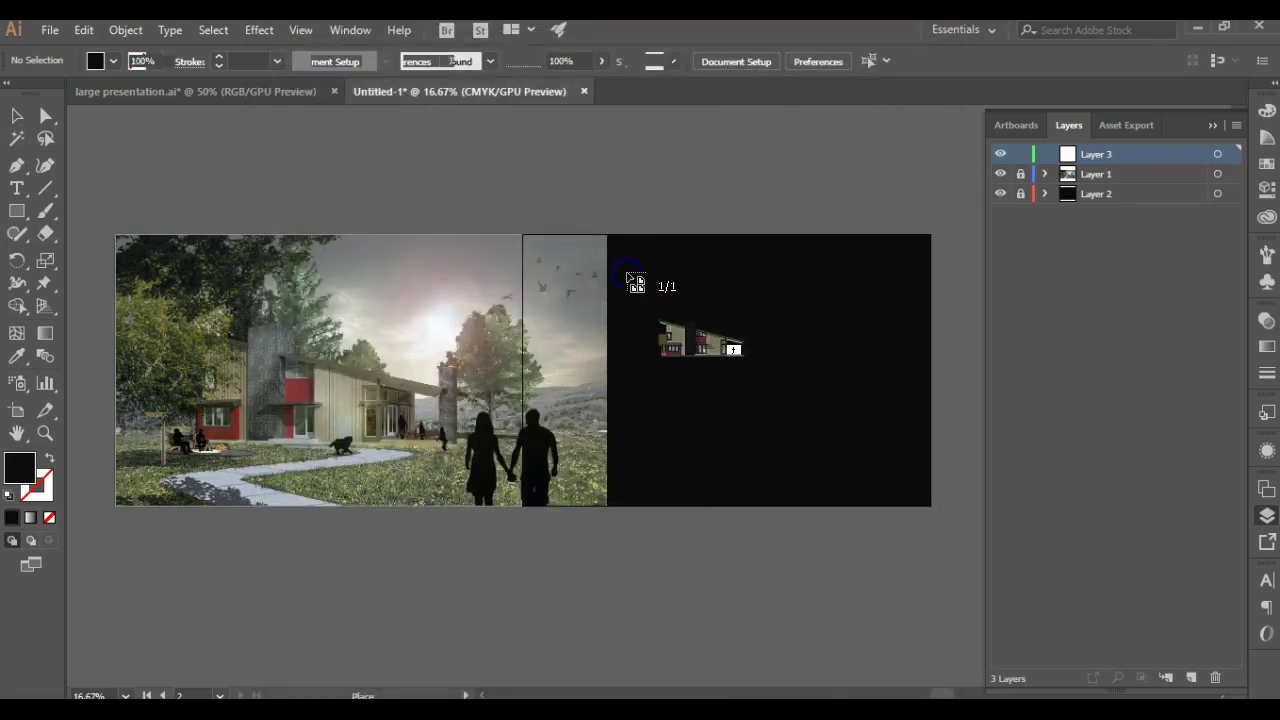
{"action": "left_click", "coordinate": [626, 272]}
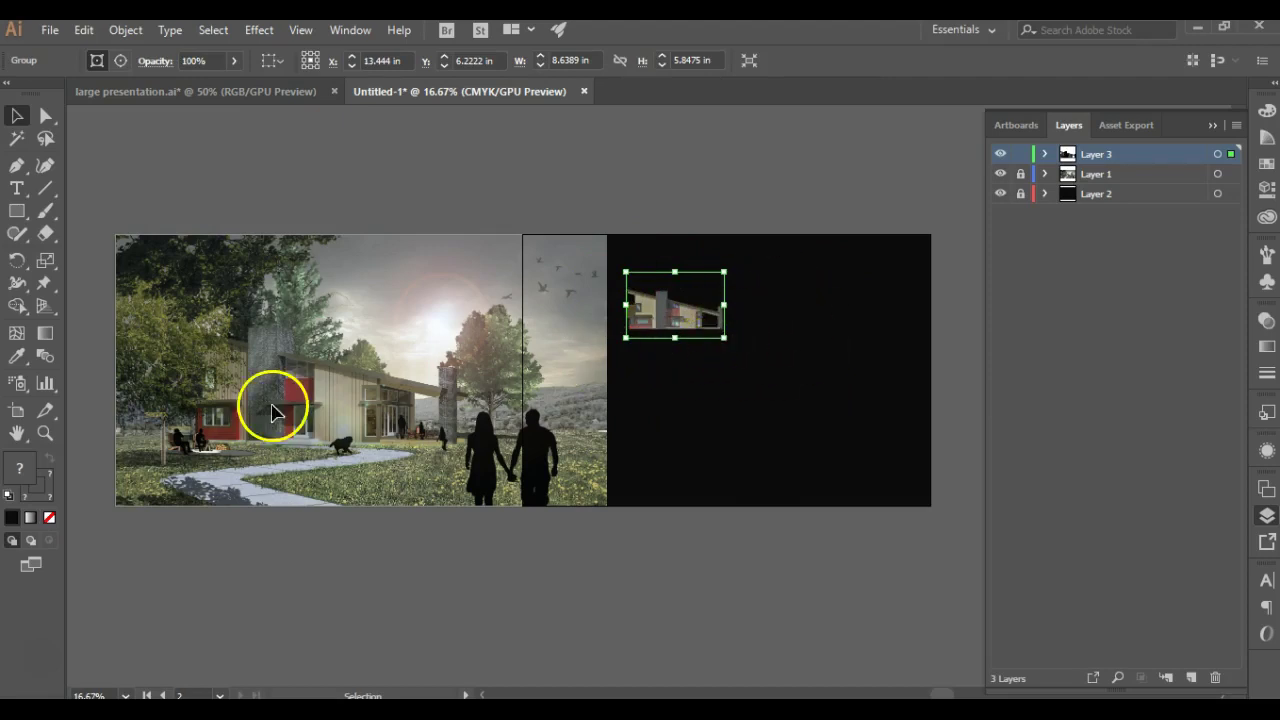
Move the placed elevation straight up to about Y 4.56 in, near the upper edge of the black panel, and deselect it
{"action": "left_click", "coordinate": [16, 115]}
{"action": "left_click", "coordinate": [310, 168]}
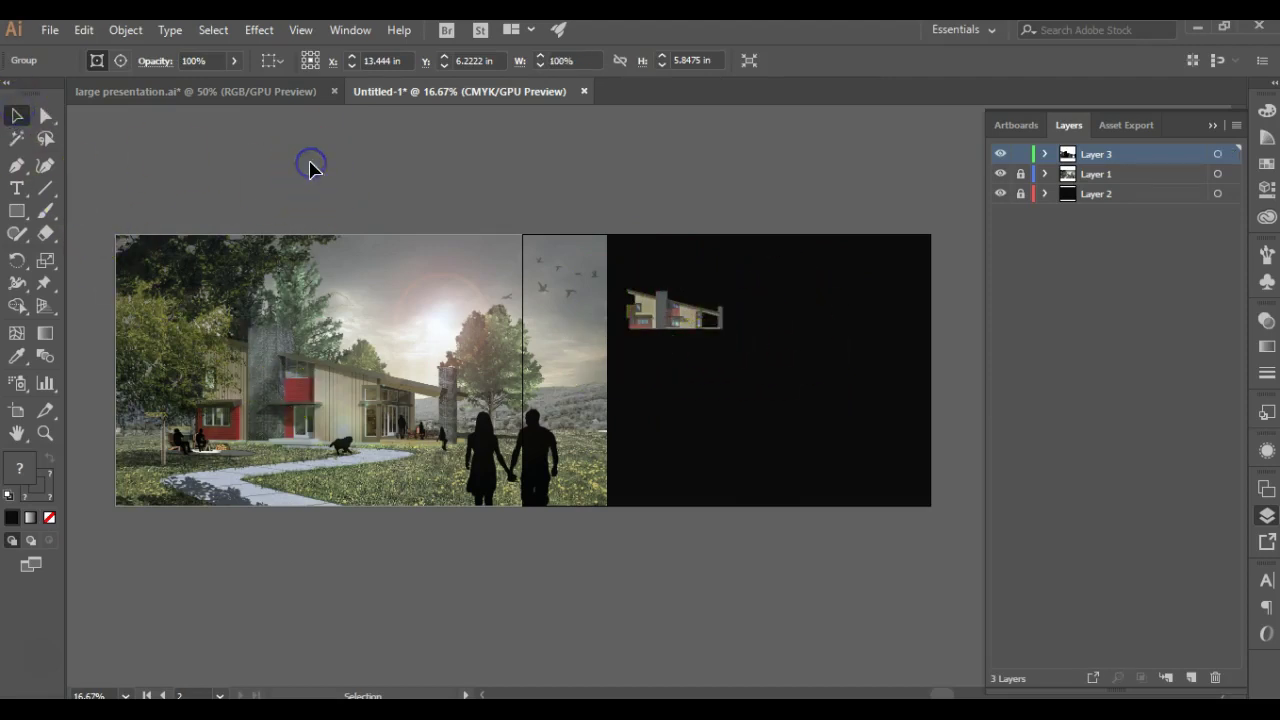
{"action": "scroll", "coordinate": [576, 300], "scroll_direction": "up", "scroll_amount": 1}
{"action": "scroll", "coordinate": [576, 300], "scroll_direction": "up", "scroll_amount": 1}
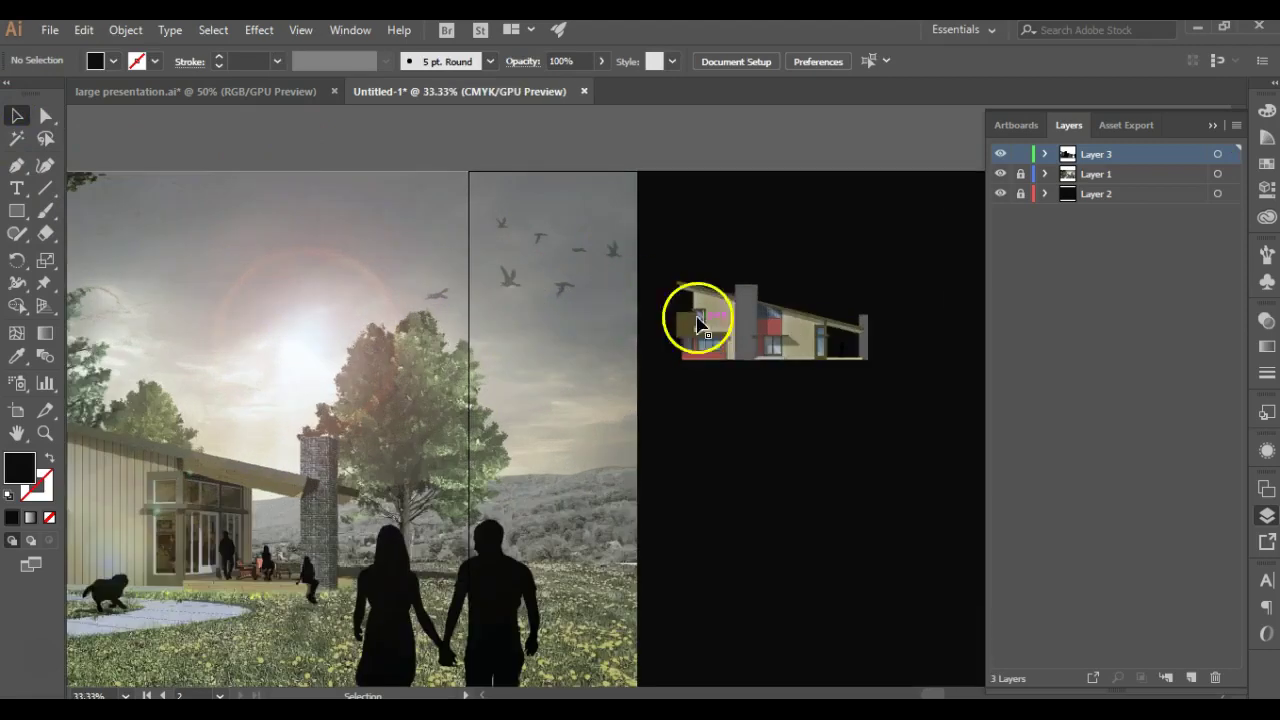
{"action": "left_click_drag", "start_coordinate": [737, 334], "coordinate": [748, 309]}
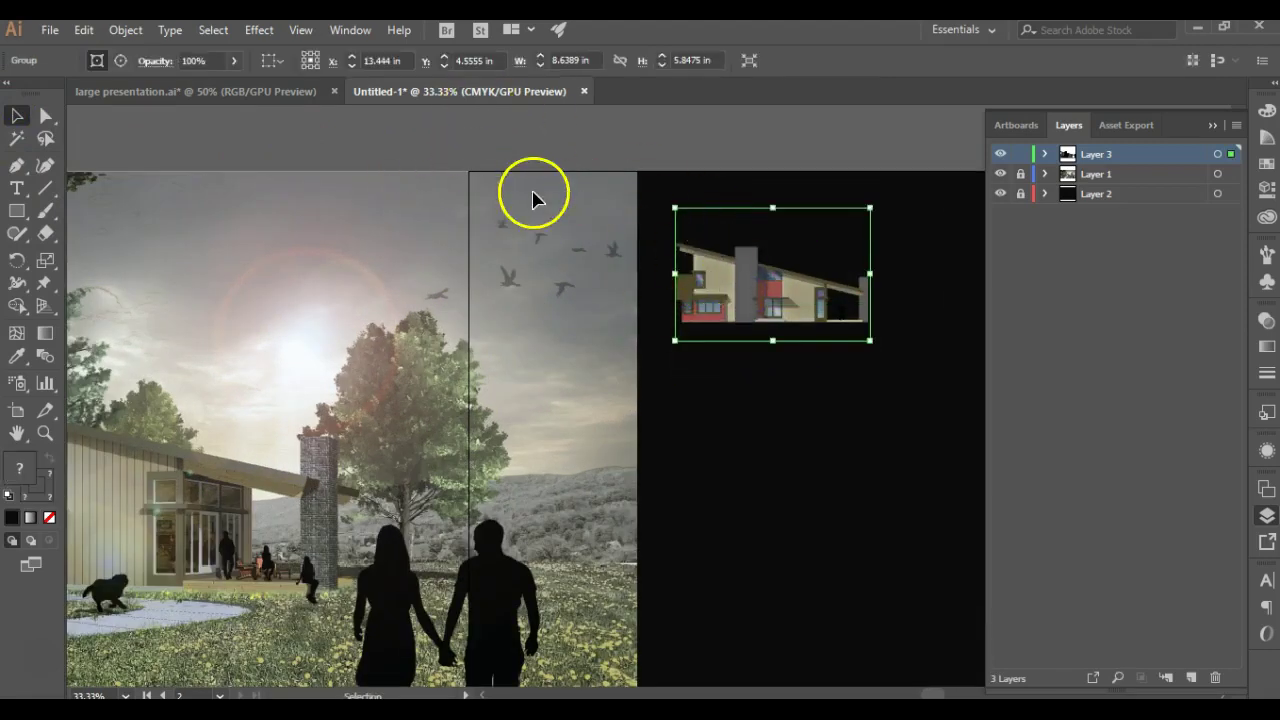
{"action": "left_click", "coordinate": [486, 147]}
{"action": "scroll", "coordinate": [215, 250], "scroll_direction": "down", "scroll_amount": 1}
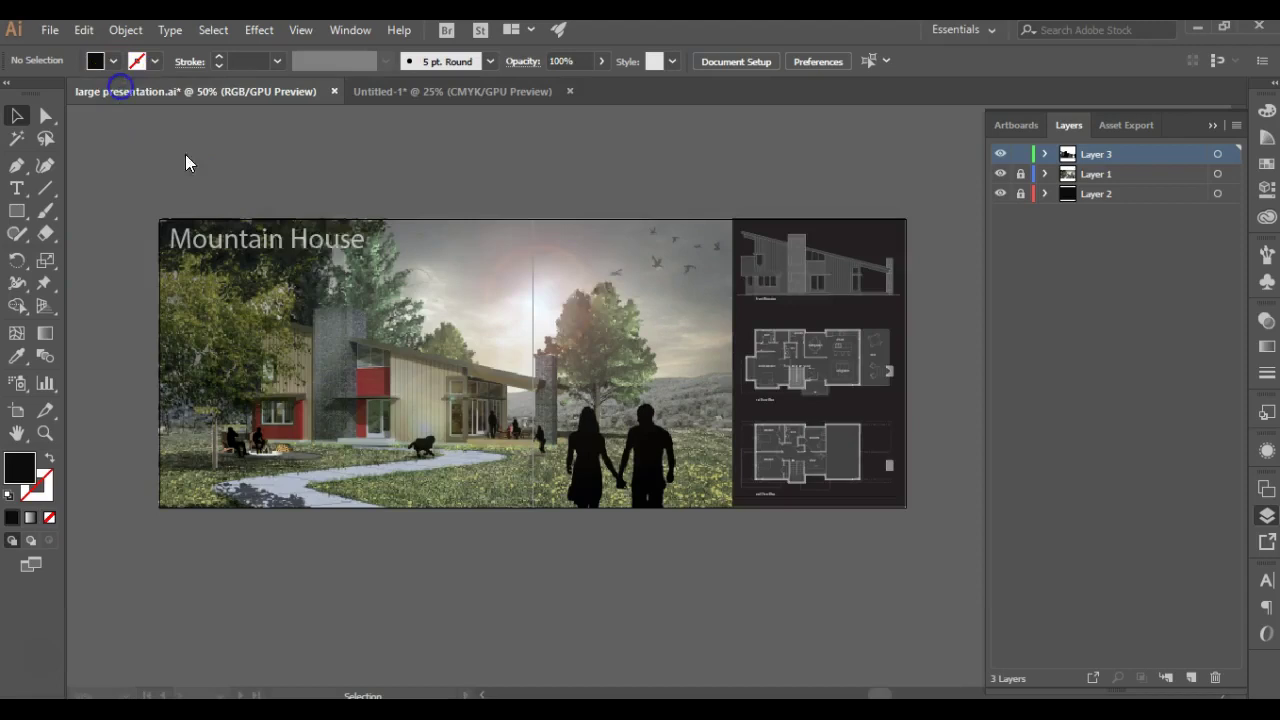
Examine large presentation.ai by hiding and reshowing the drawing layers such as Layer 5 and Layer 4, and compare it with the untitled document
{"action": "left_click", "coordinate": [120, 89]}
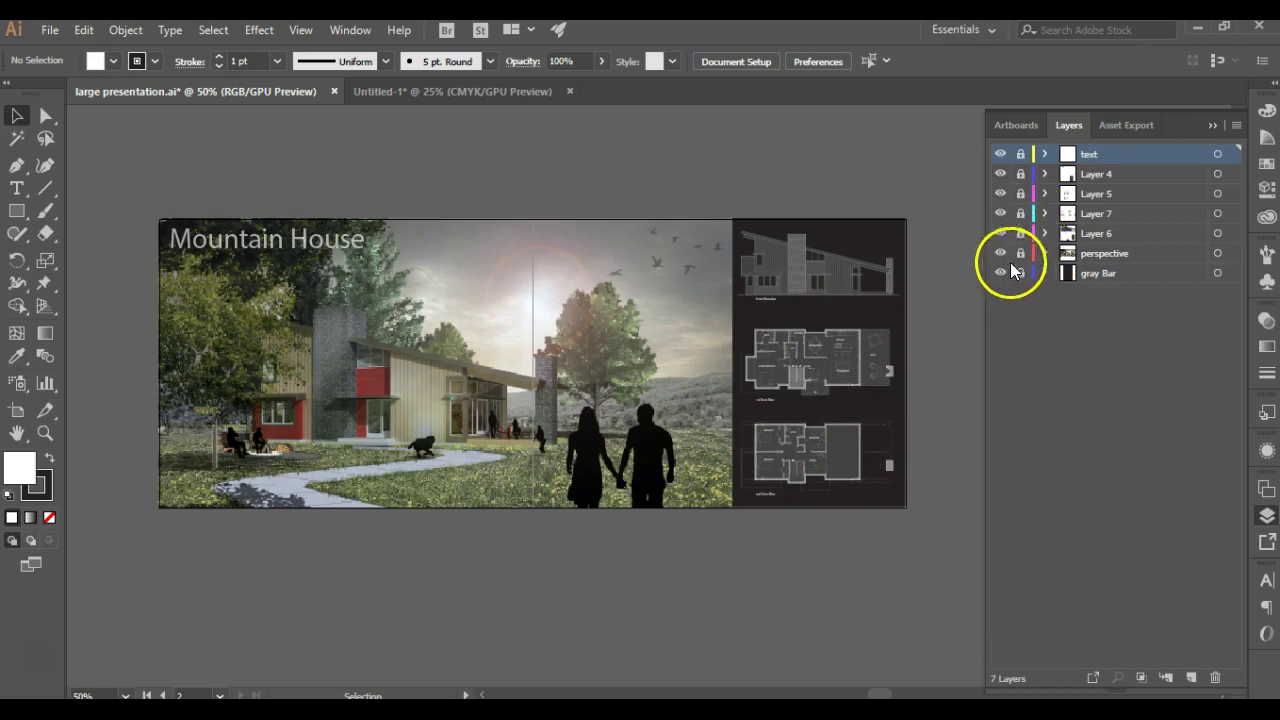
{"action": "left_click", "coordinate": [1001, 197]}
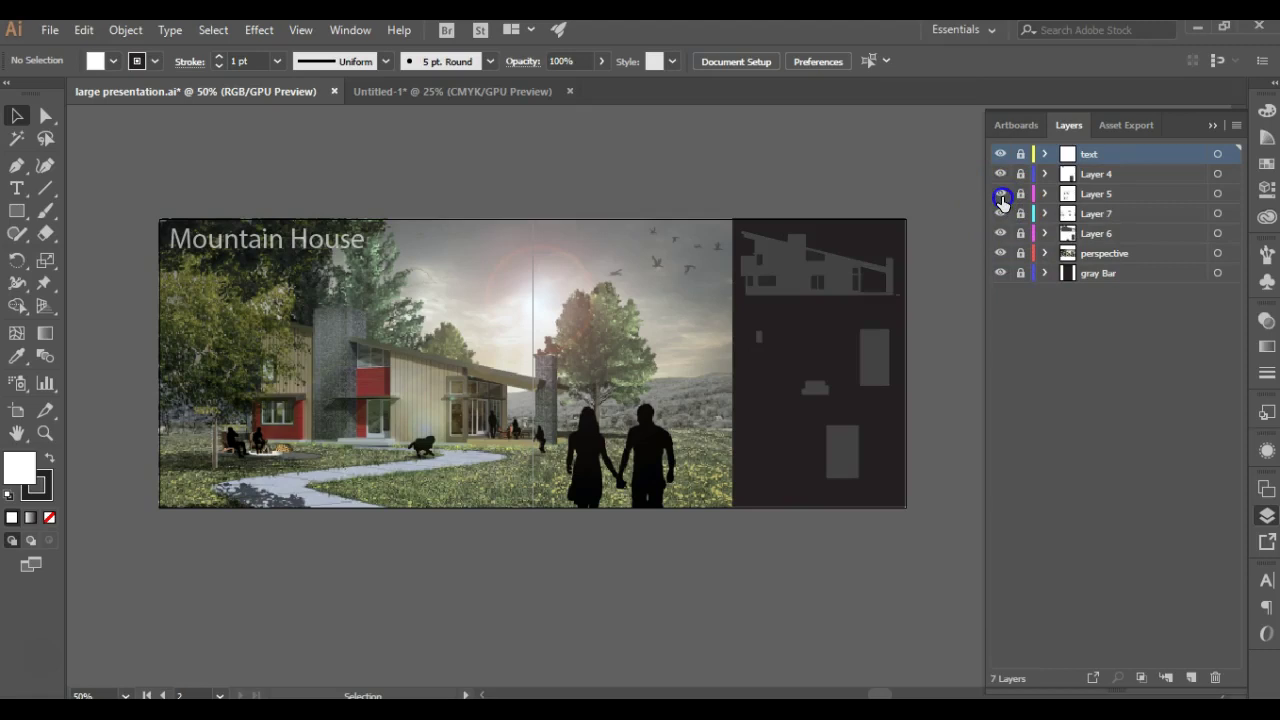
{"action": "left_click", "coordinate": [1001, 197]}
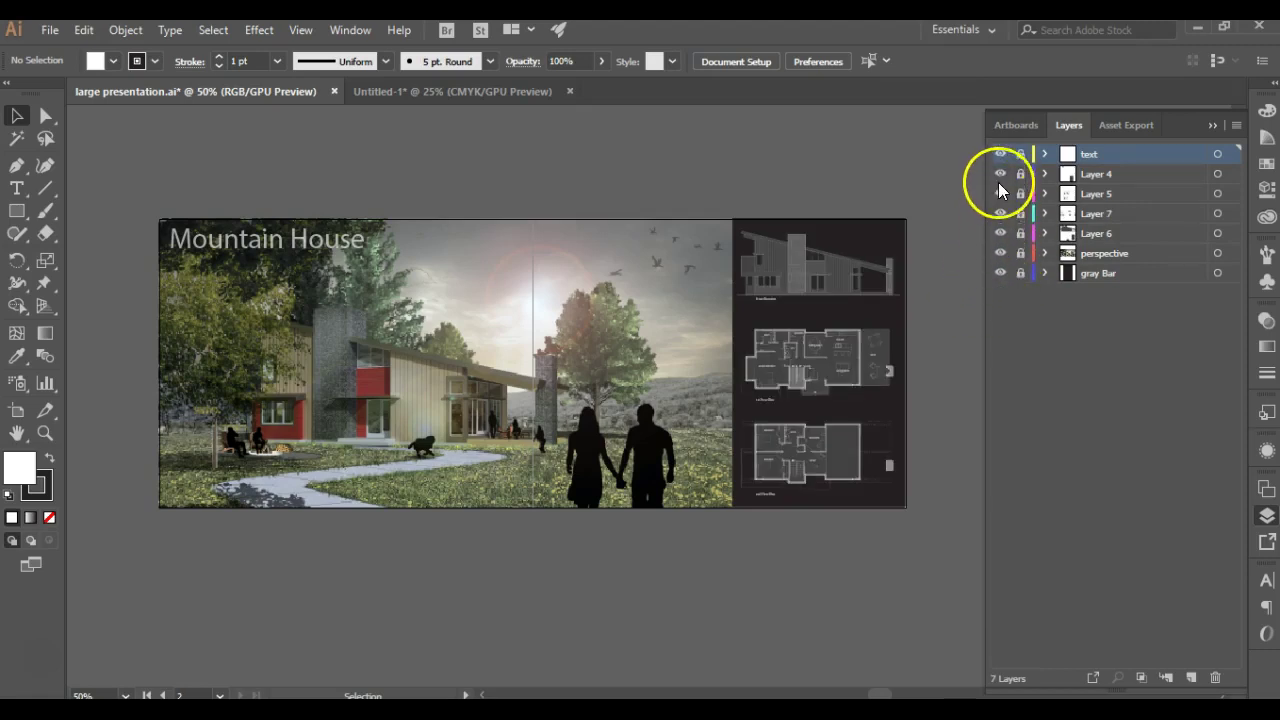
{"action": "left_click", "coordinate": [999, 179]}
{"action": "left_click", "coordinate": [999, 180]}
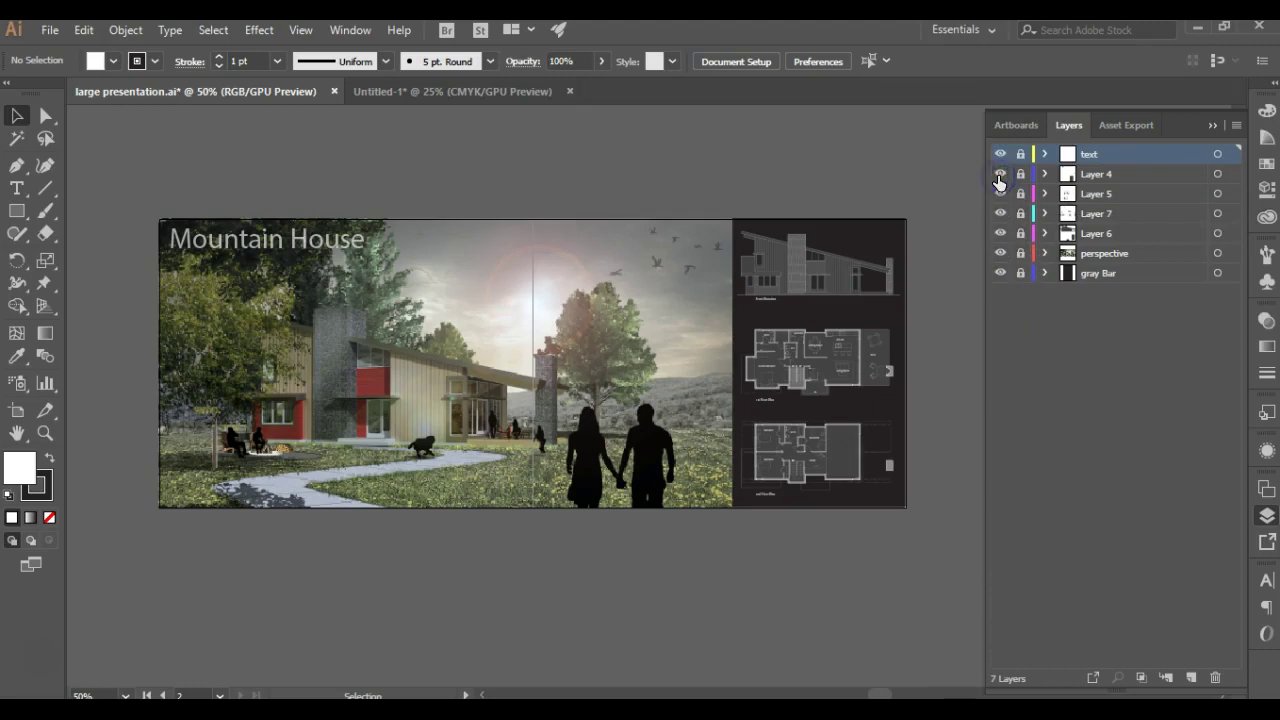
{"action": "left_click", "coordinate": [997, 234]}
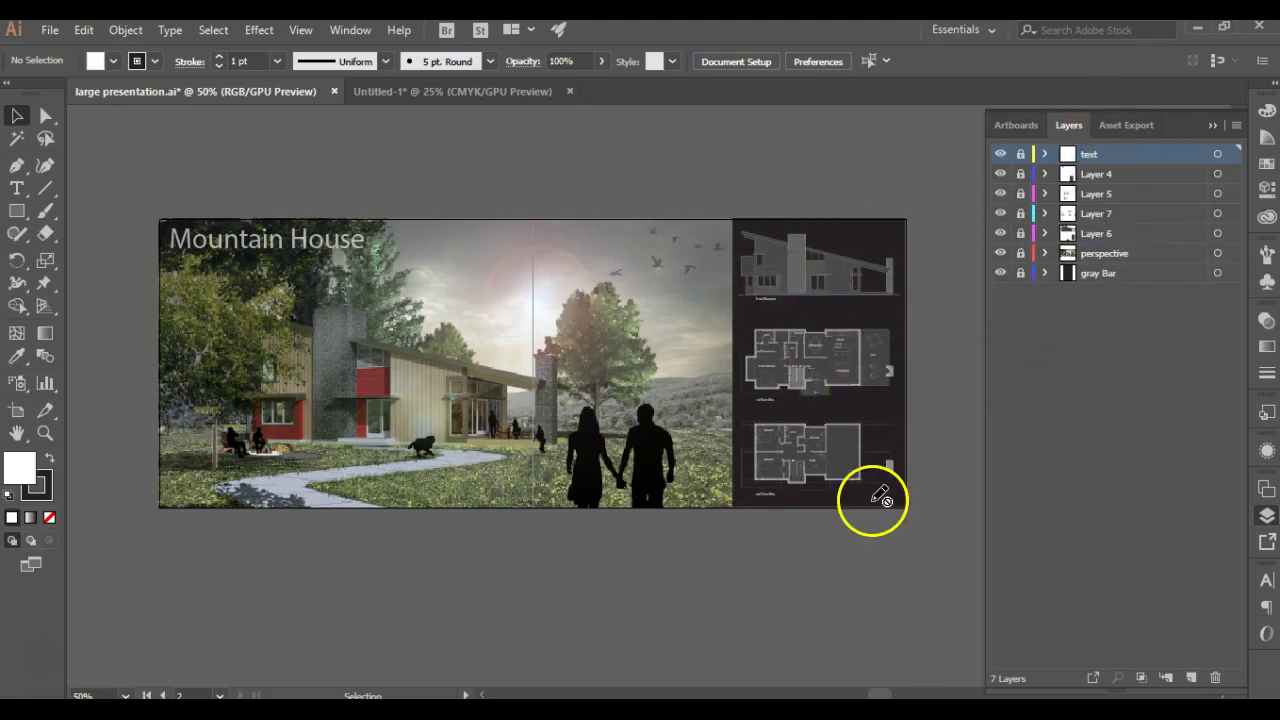
{"action": "left_click", "coordinate": [455, 91]}
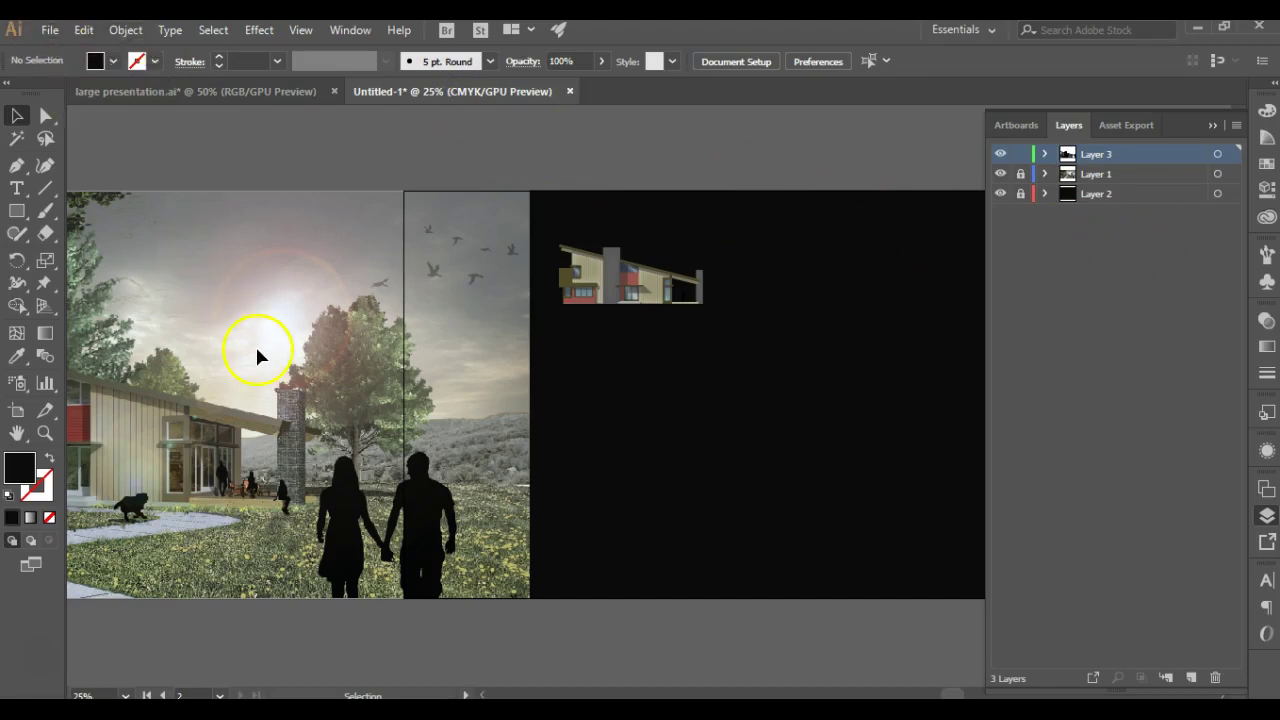
{"action": "left_click", "coordinate": [190, 91]}
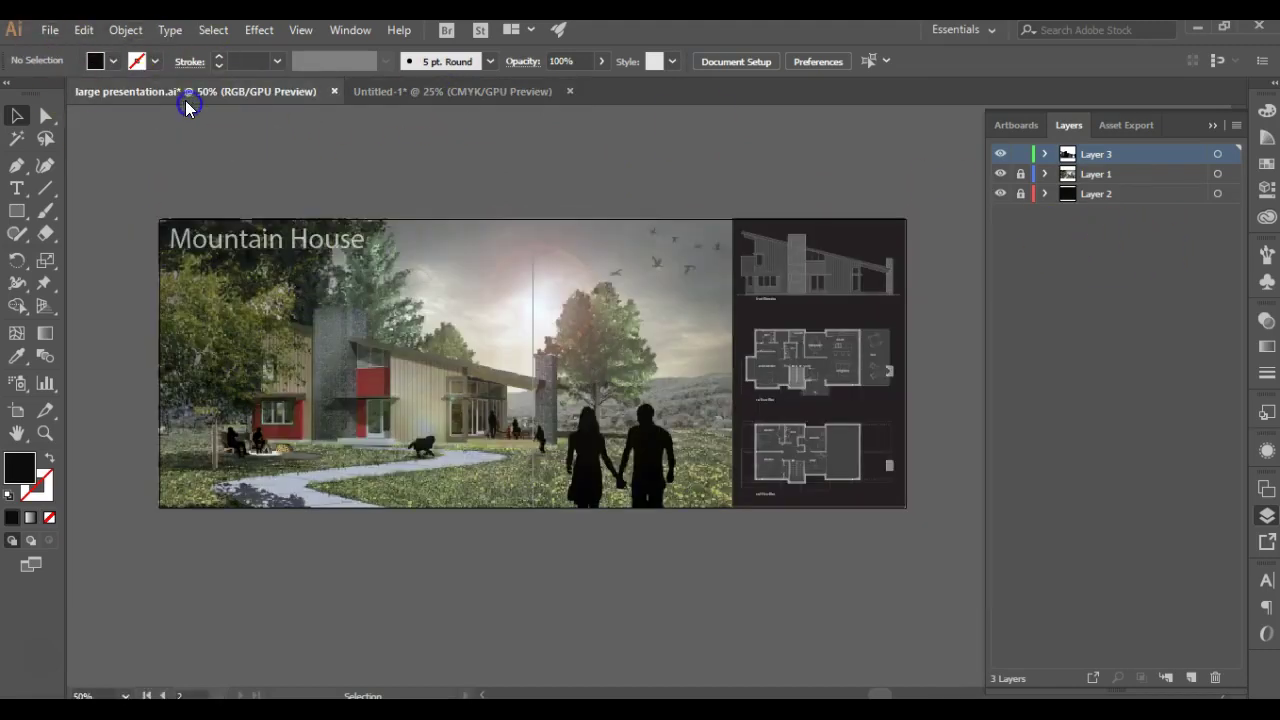